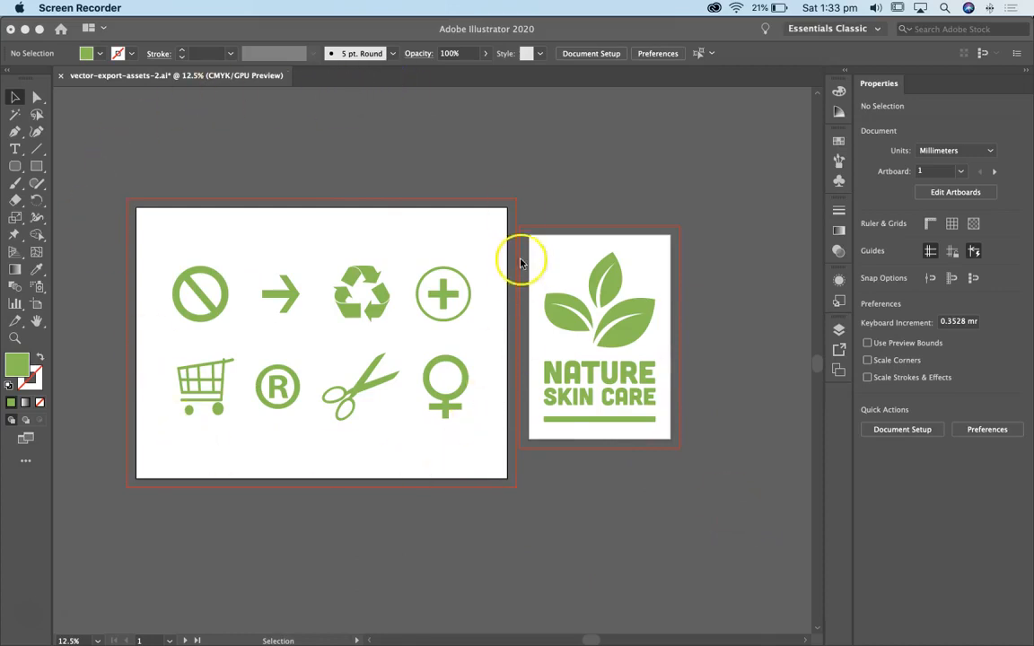
Check the document's list of artboards, then hide it again
left_click(837, 370)
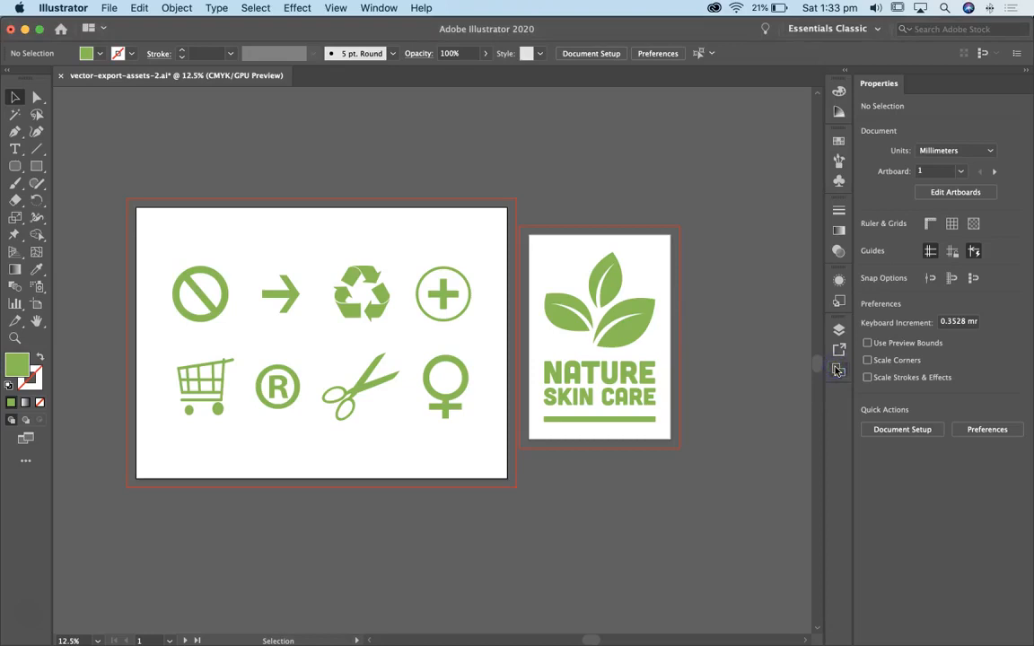
left_click(837, 370)
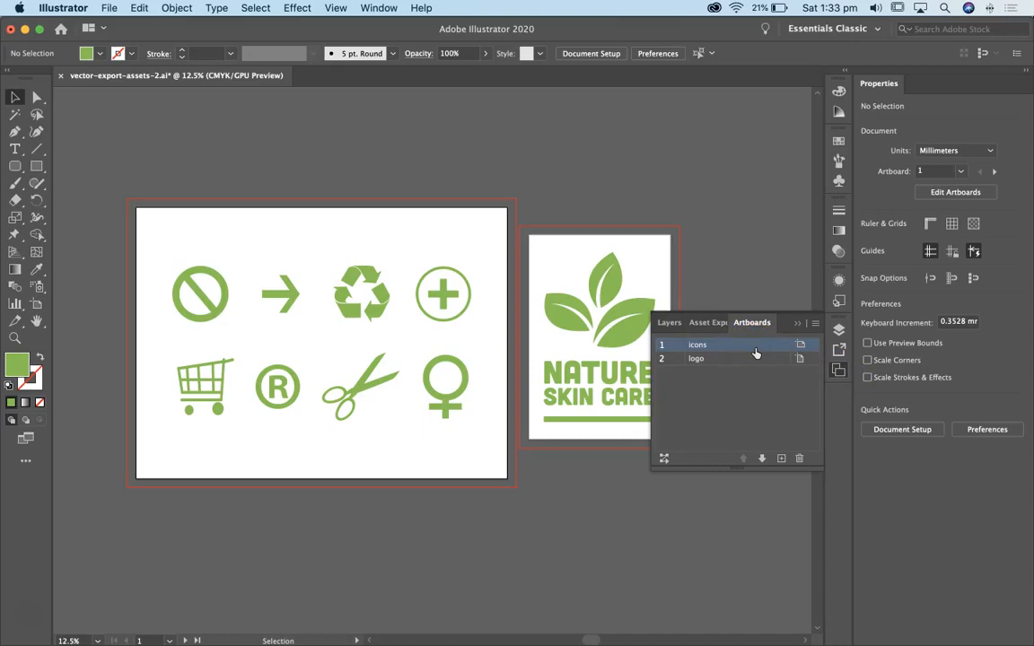
left_click(838, 370)
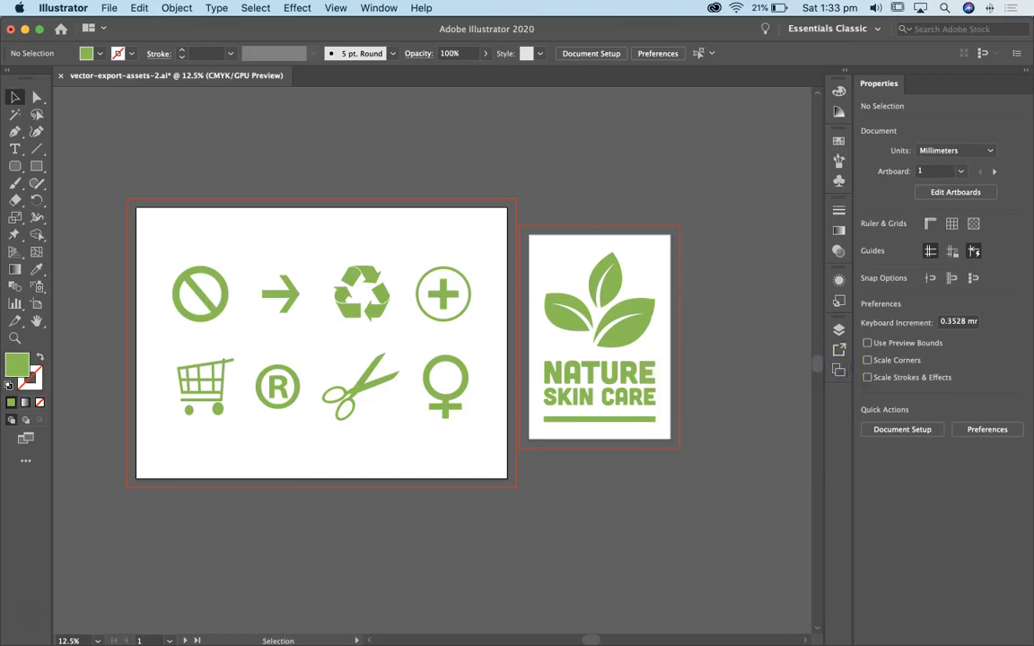
Open Export for Screens and include both the icons and logo artboards in the export
left_click(109, 8)
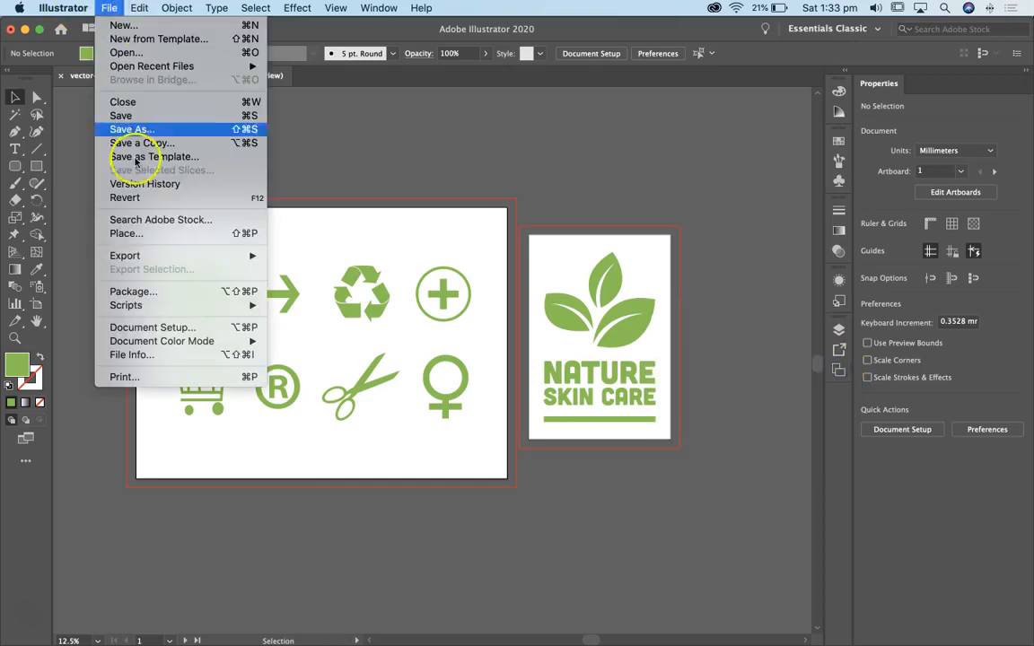
mouse_move(144, 255)
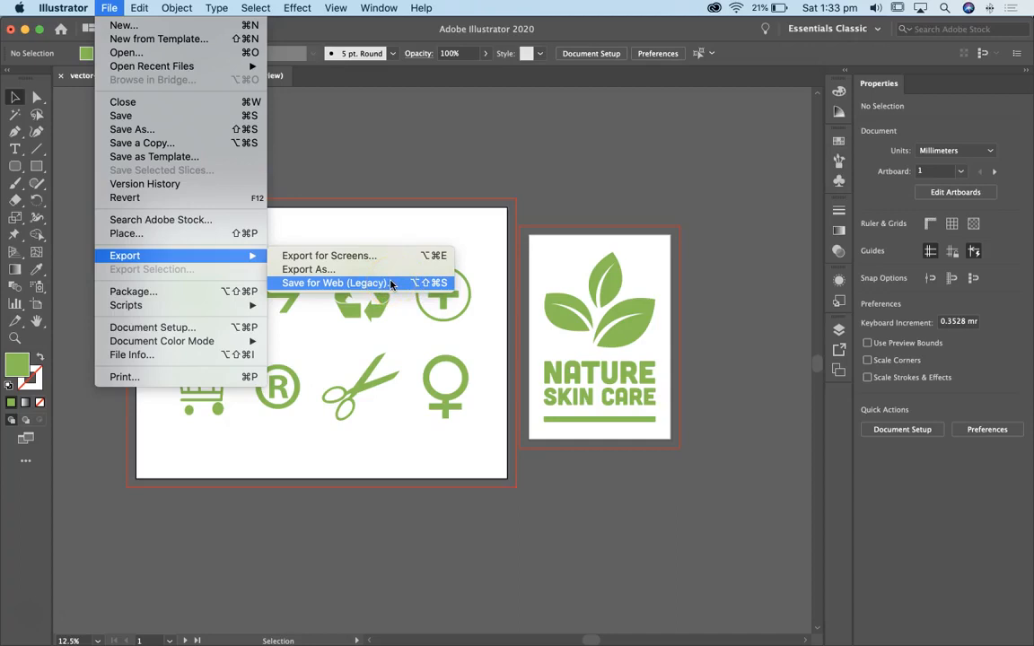
left_click(346, 258)
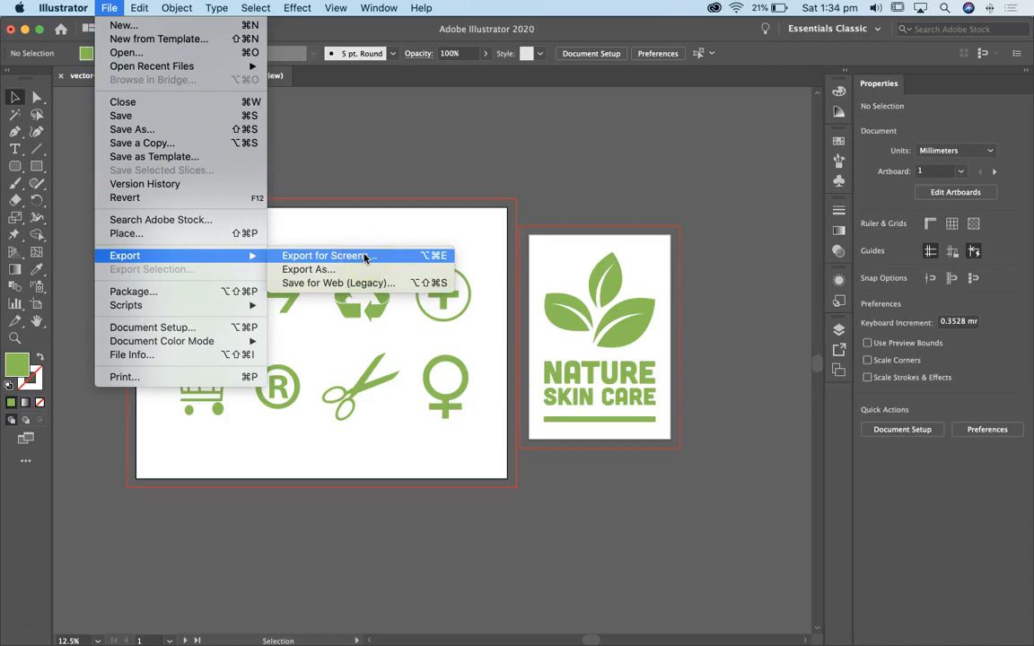
left_click(364, 257)
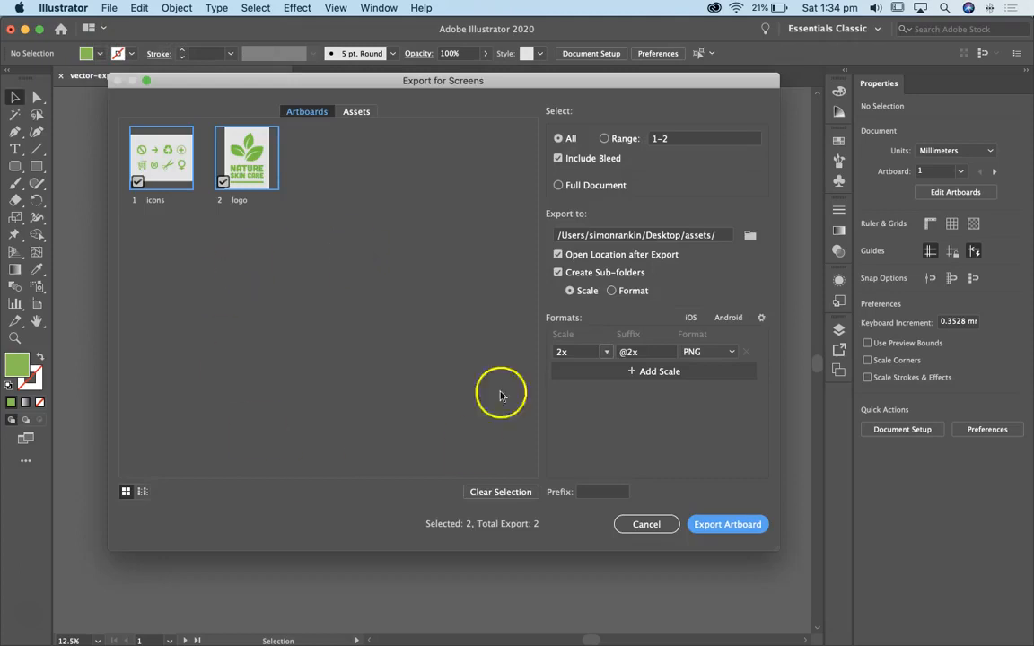
left_click(224, 182)
left_click(223, 182)
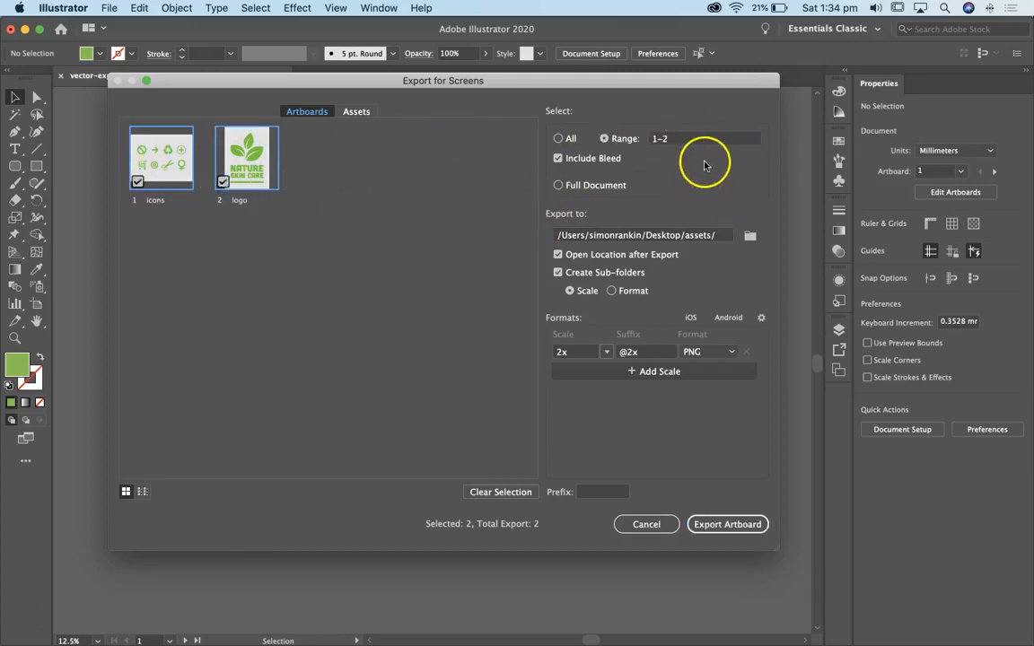
Create a folder named output on the Desktop and choose it as the export location
left_click(749, 236)
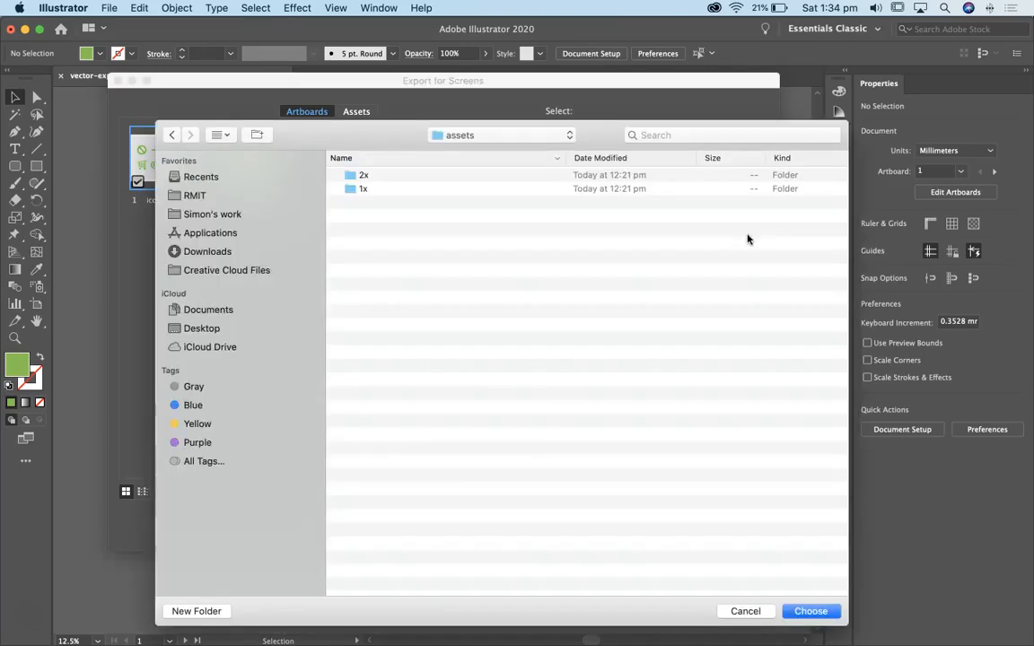
left_click(170, 135)
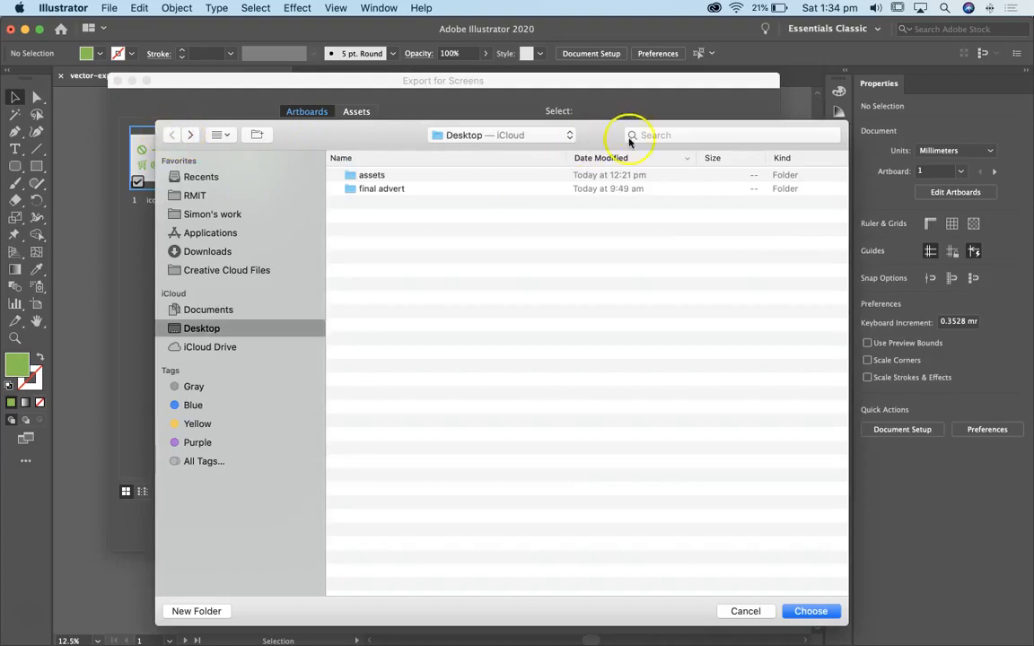
left_click_drag(595, 133, 575, 45)
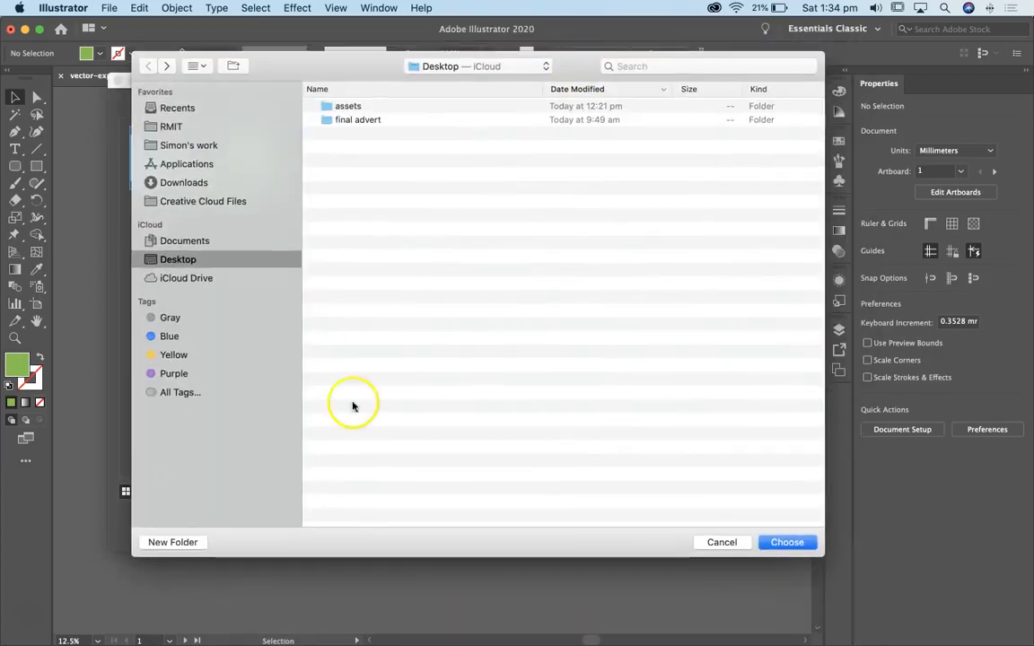
left_click(177, 540)
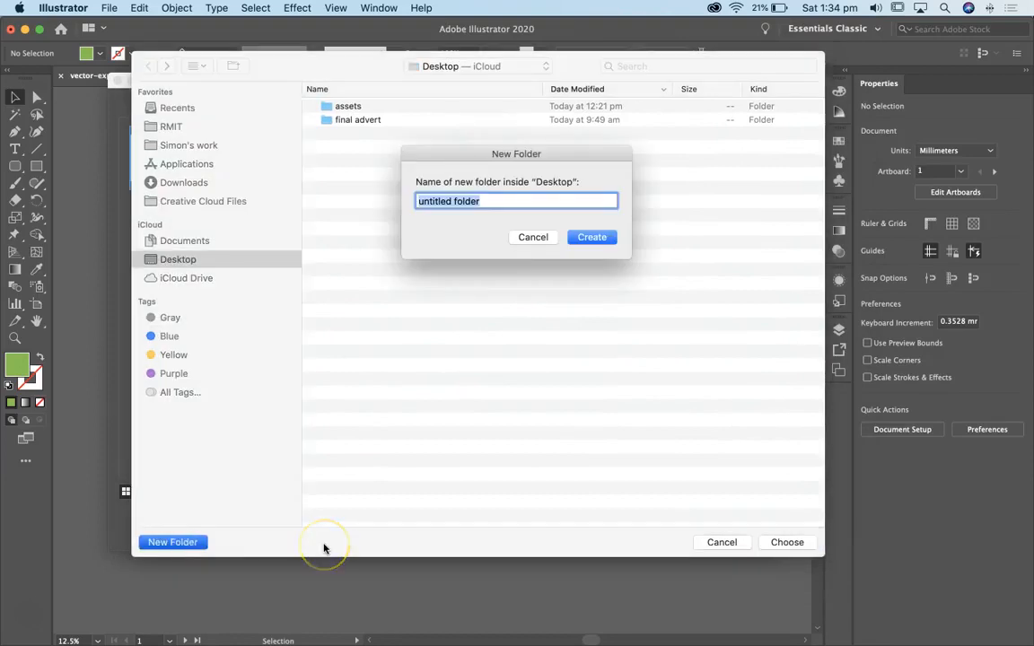
type("output")
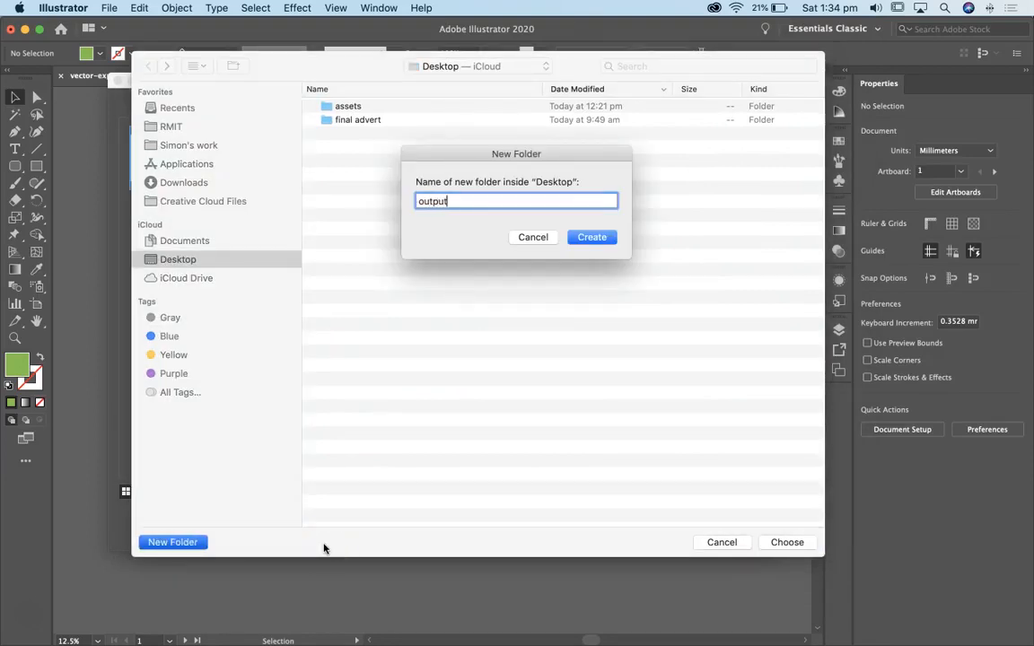
left_click(594, 239)
left_click(786, 542)
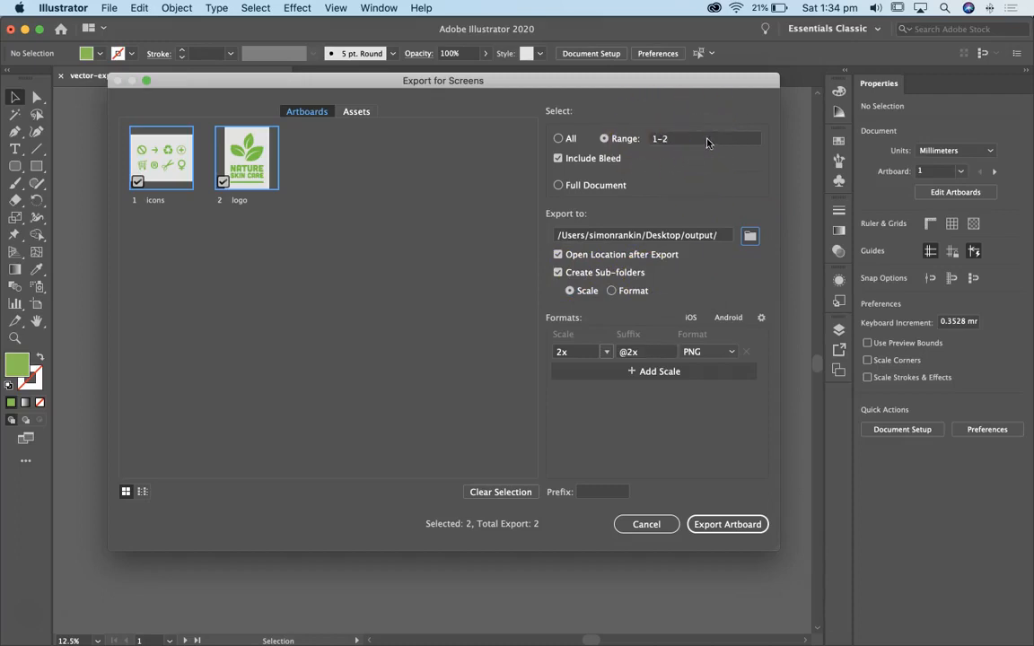
Keep both artboards in the export range and set the export scale to 1x
left_click(222, 182)
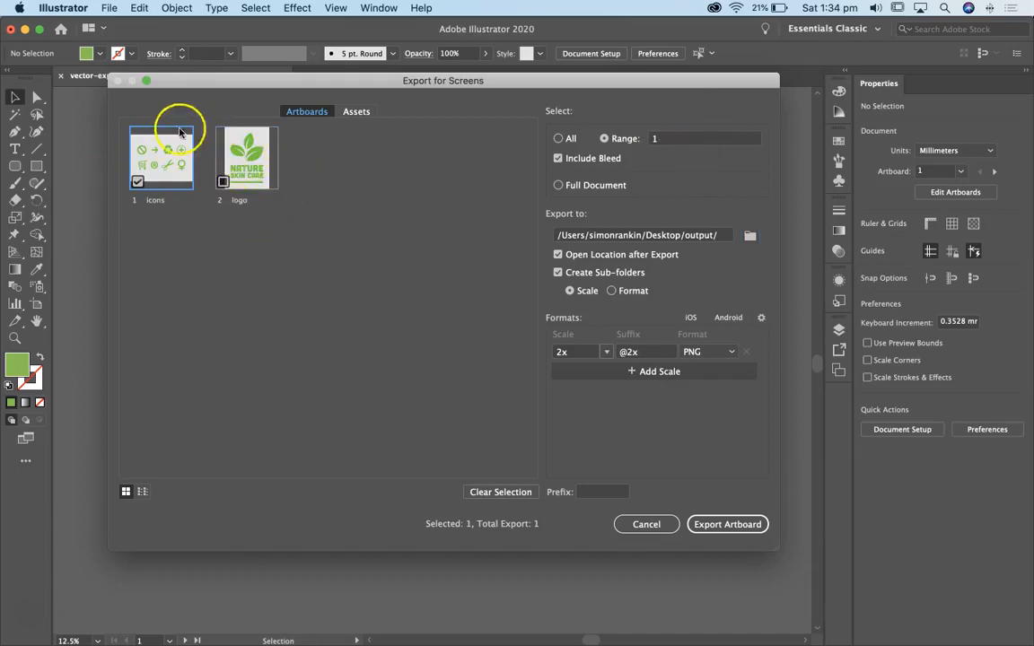
left_click(224, 181)
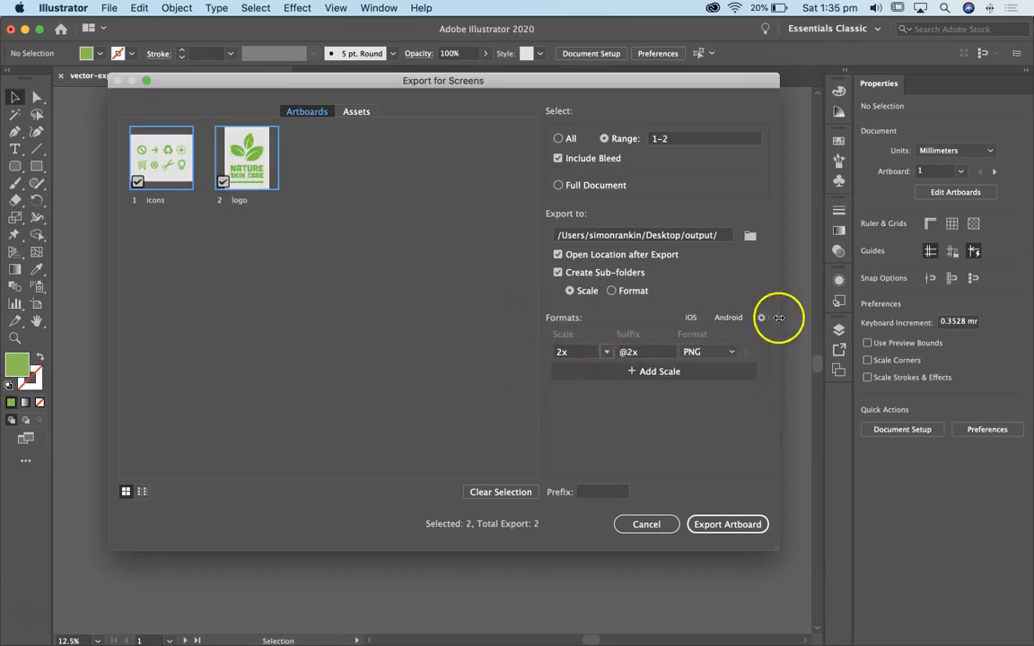
left_click(606, 352)
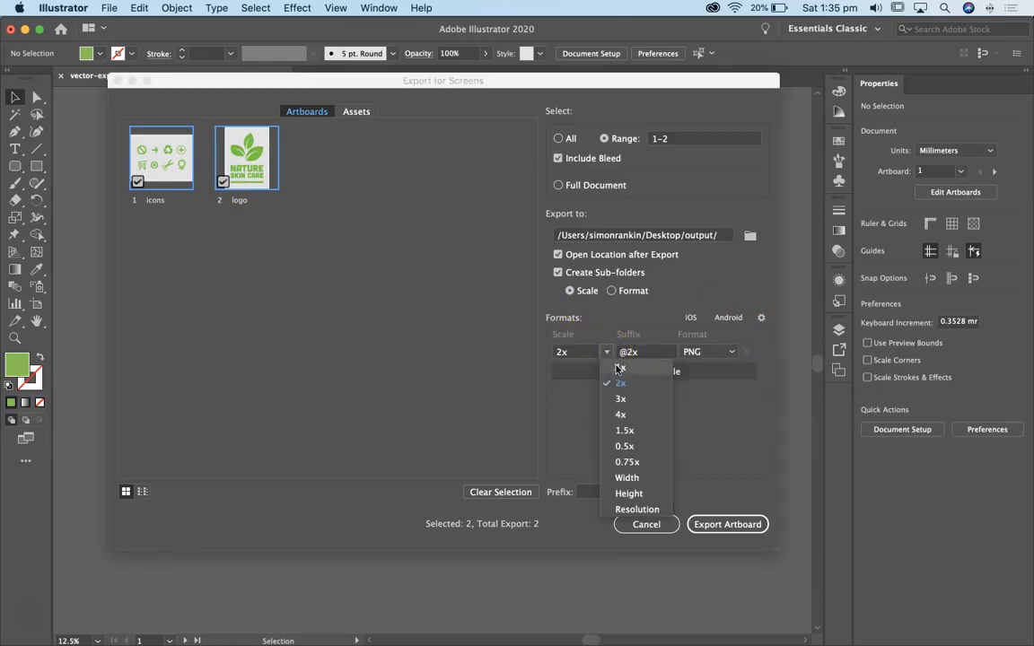
left_click(619, 368)
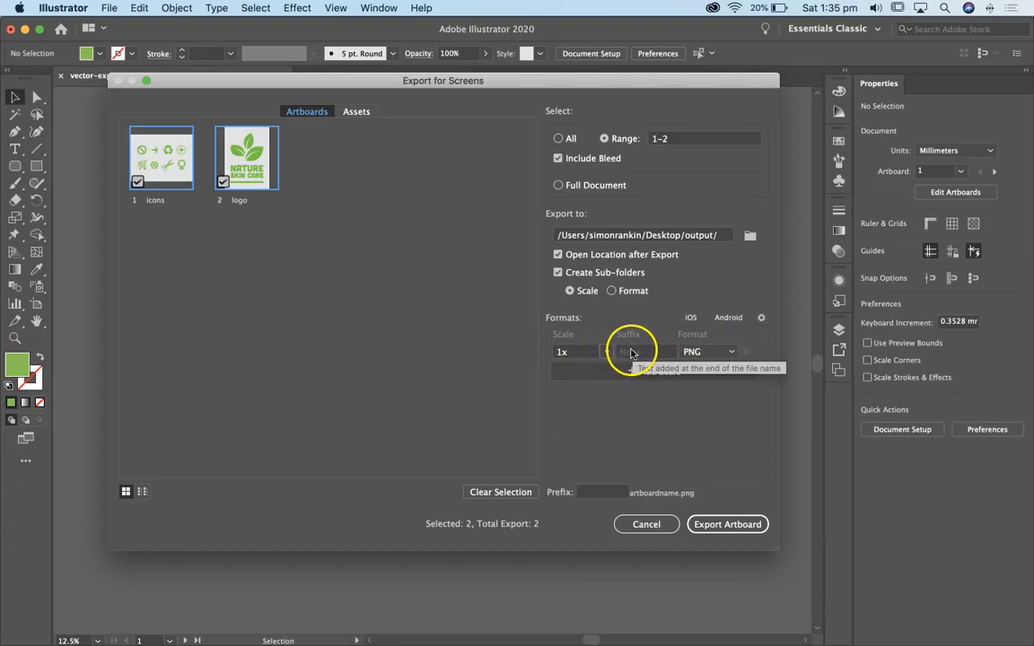
Set the export format to JPG 80 and export both artboards
left_click(722, 353)
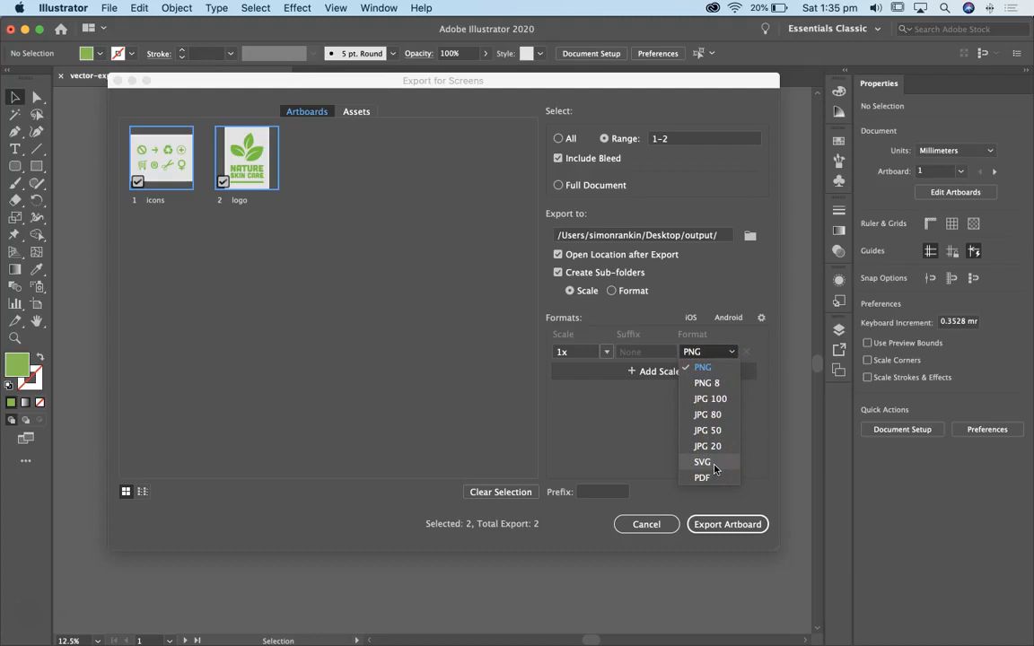
left_click(761, 321)
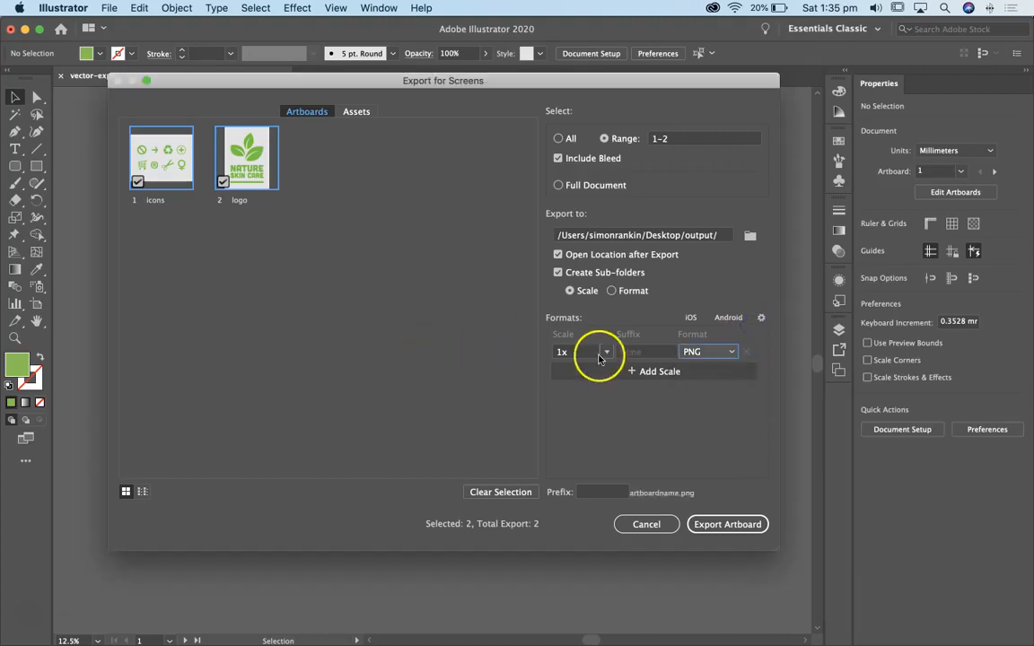
left_click(718, 352)
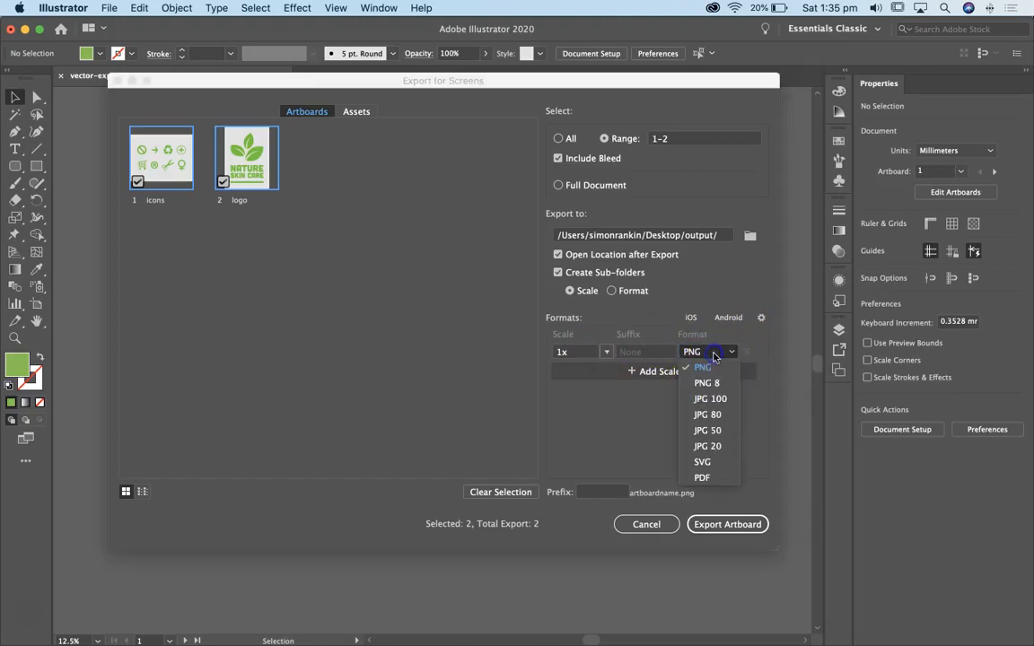
left_click(715, 415)
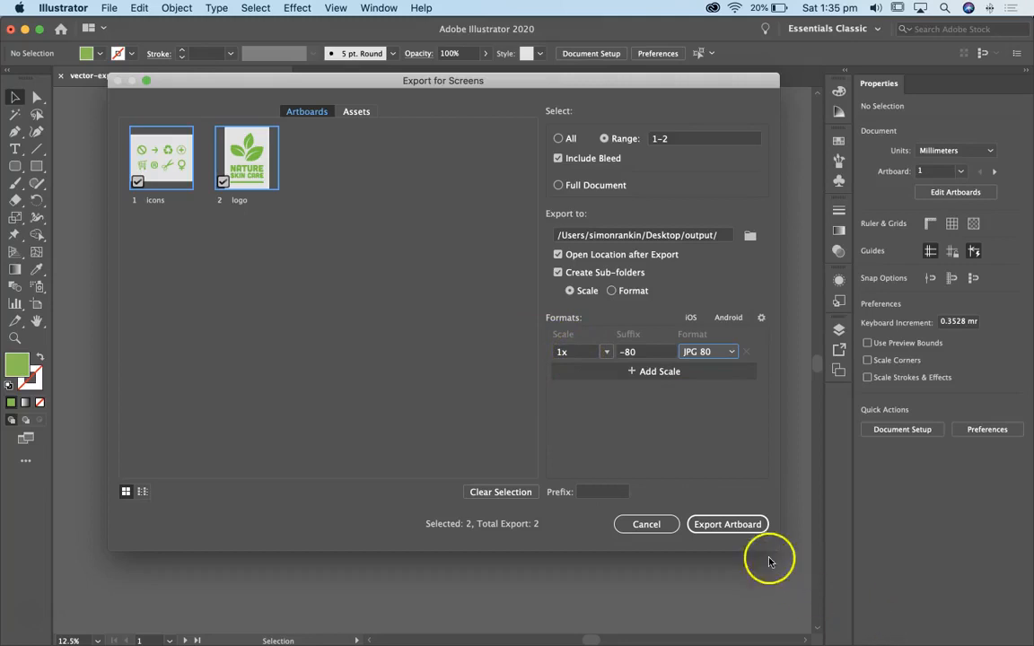
left_click(726, 526)
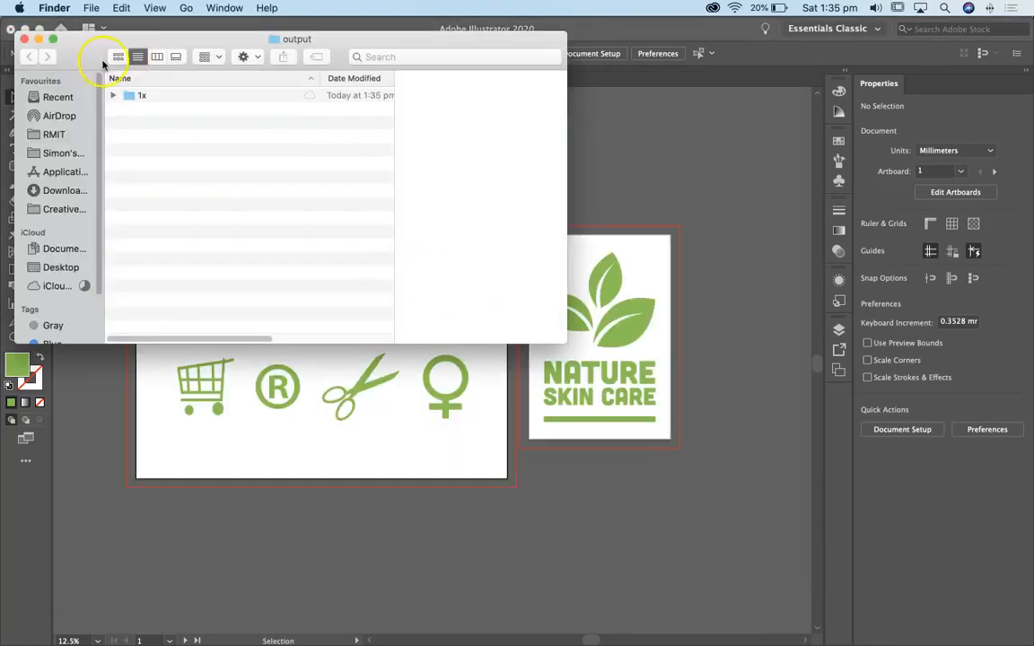
Preview the exported icons and logo JPGs in the output folder's 1x subfolder, then close the folder window
left_click(113, 95)
left_click(166, 108)
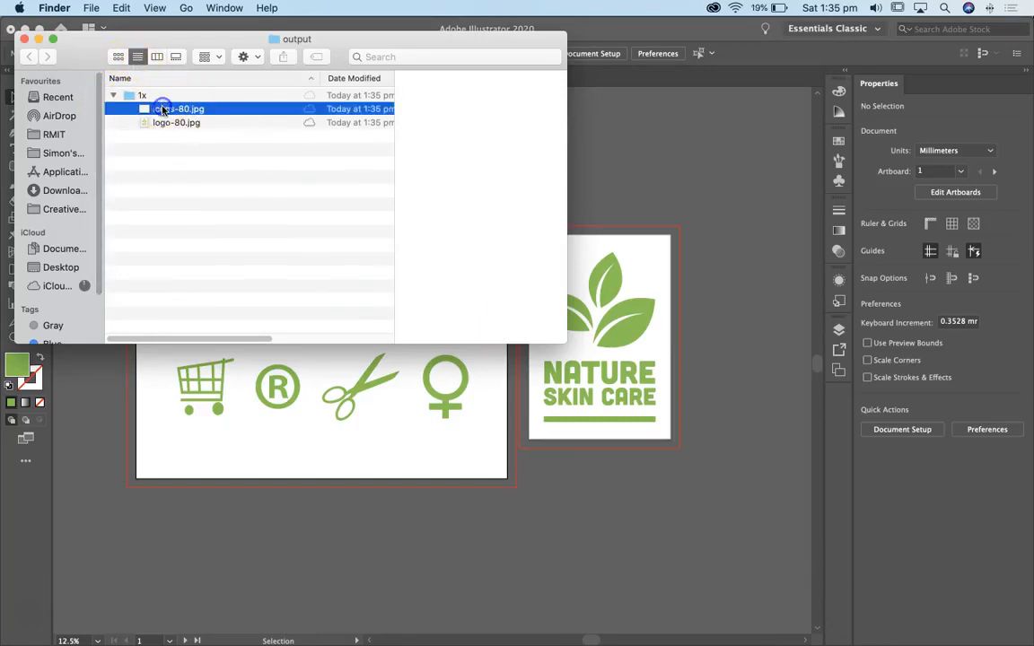
left_click(165, 124)
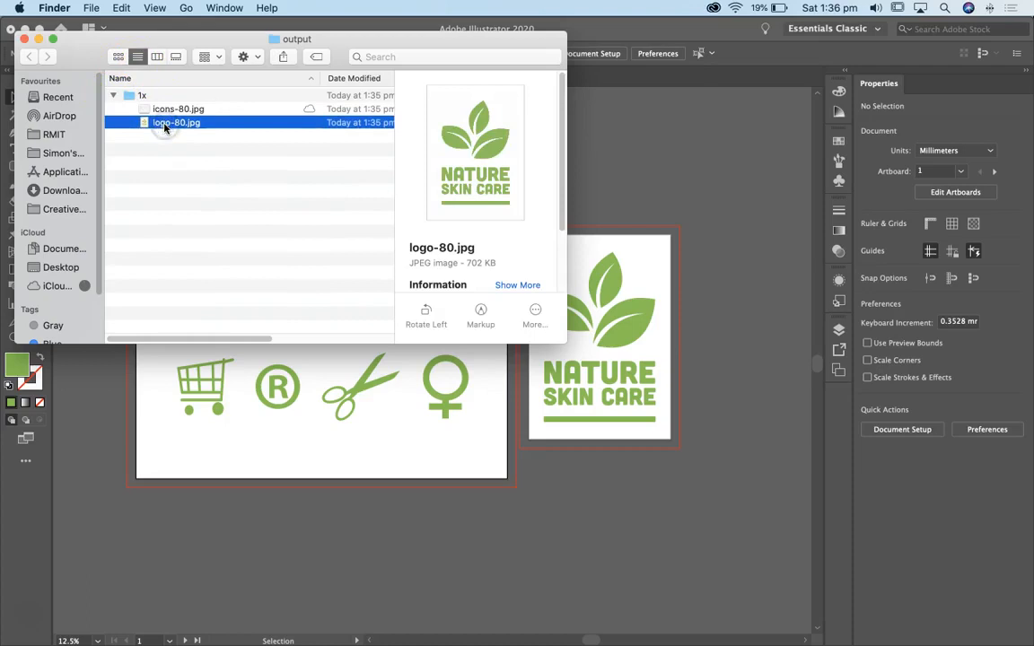
left_click(165, 109)
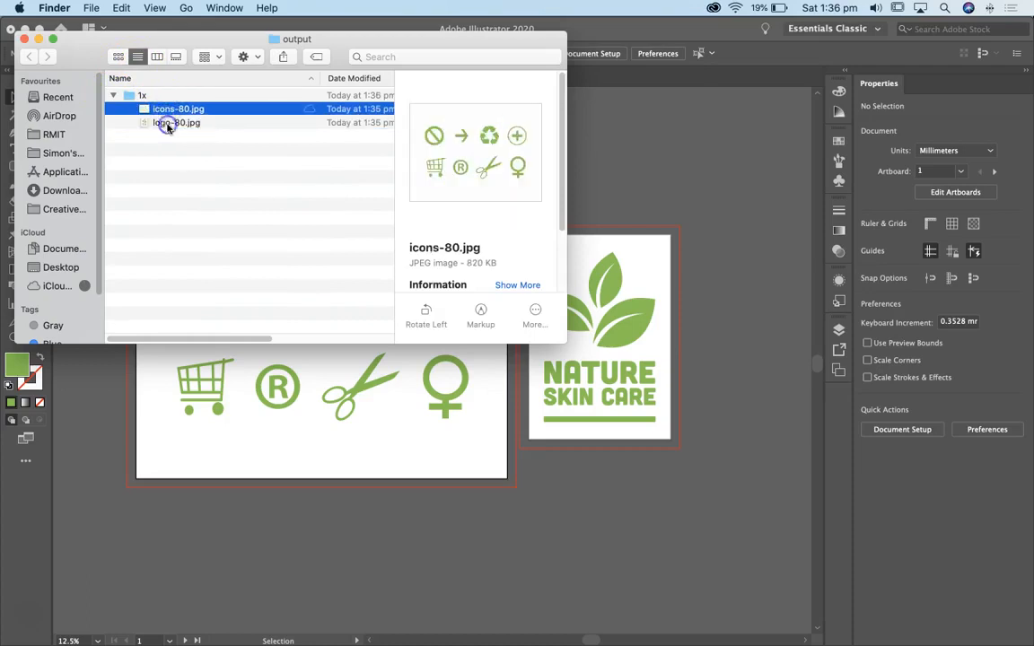
left_click(166, 124)
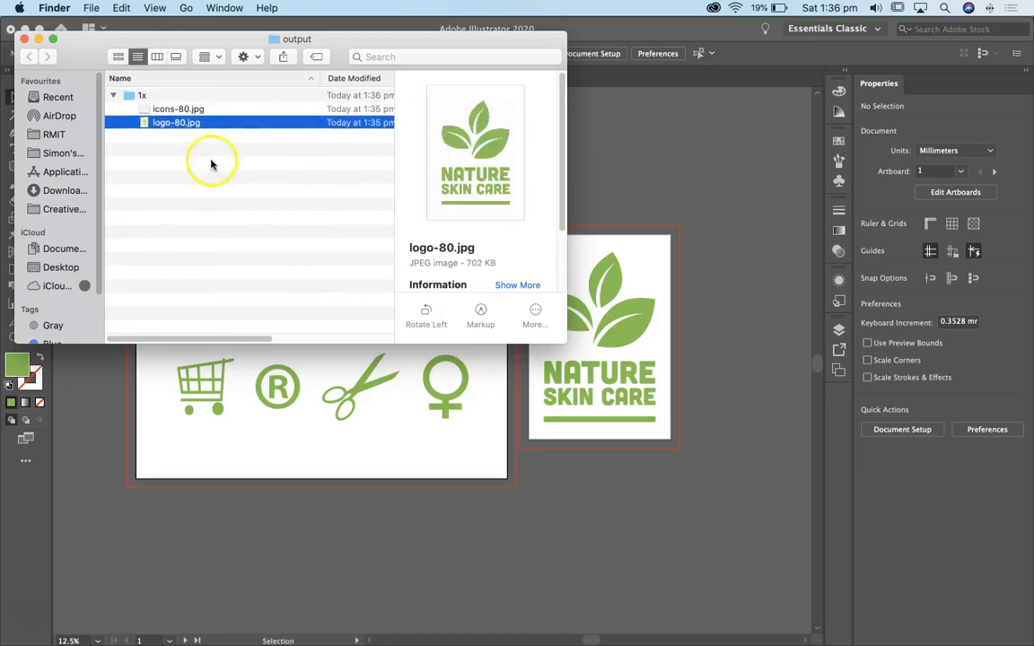
left_click(23, 39)
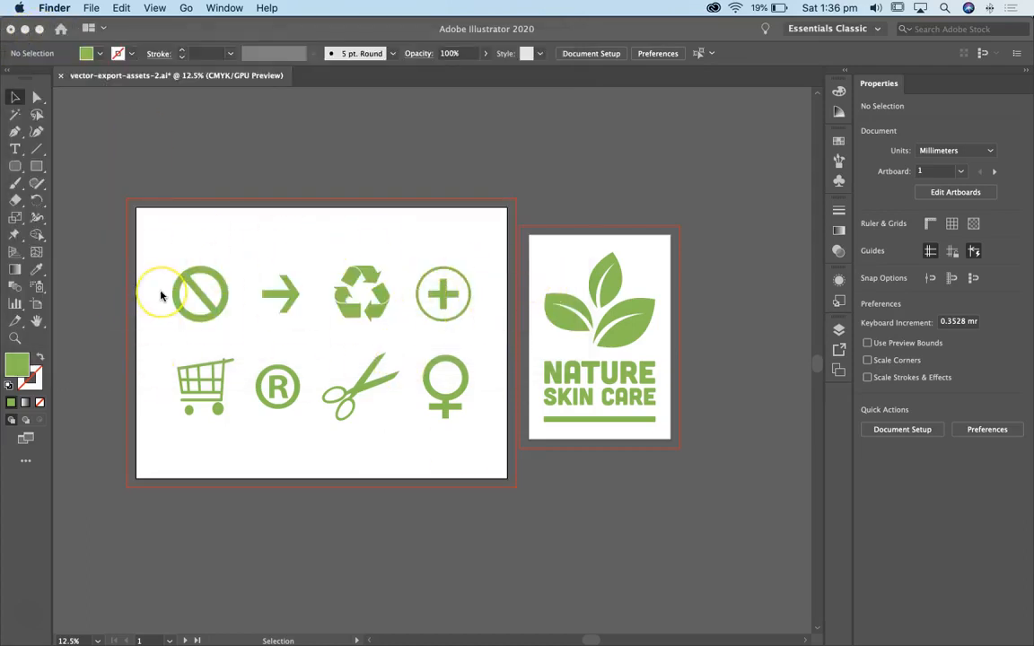
key("super+Tab")
key("super+Tab")
key("super+Tab")
key("super+Tab")
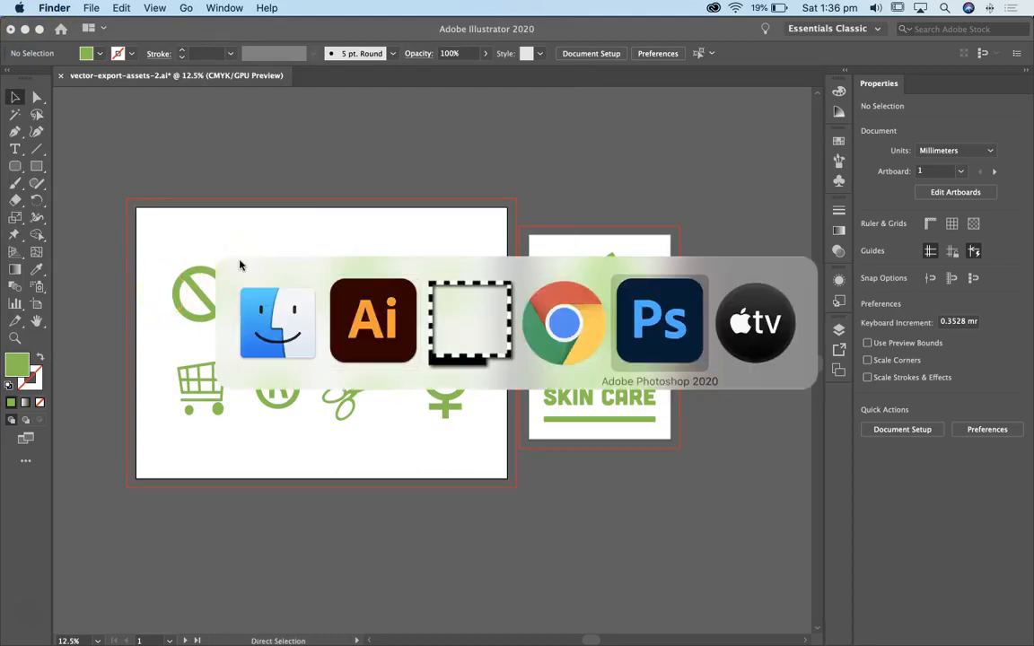
key("super+shift+Tab")
key("super+shift+Tab")
key("super+shift+Tab")
key("super+Tab")
key("super+Tab")
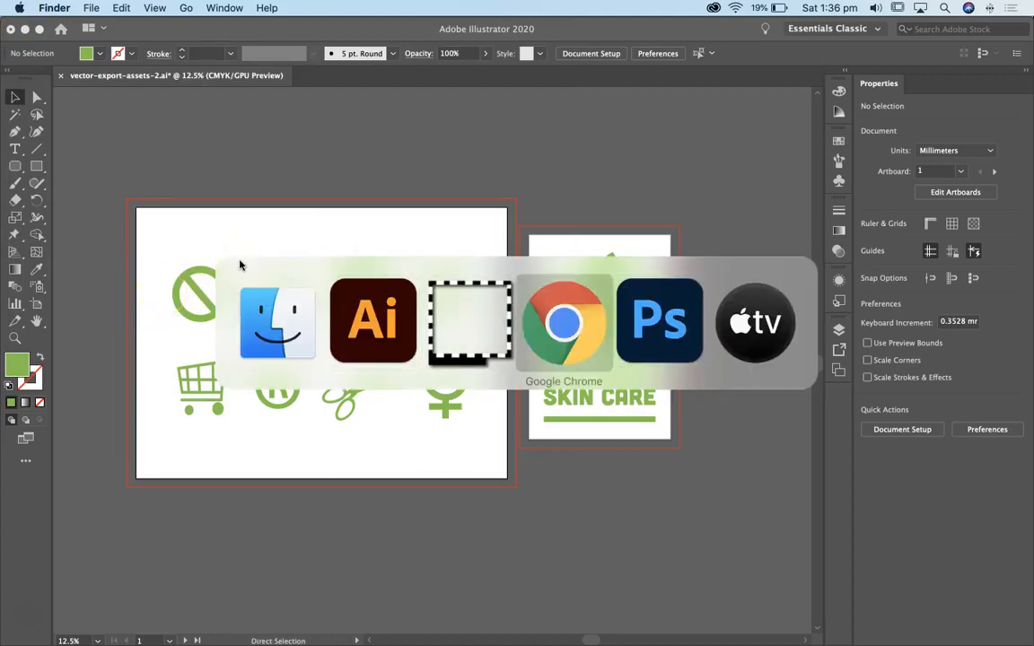
key("super+shift+Tab")
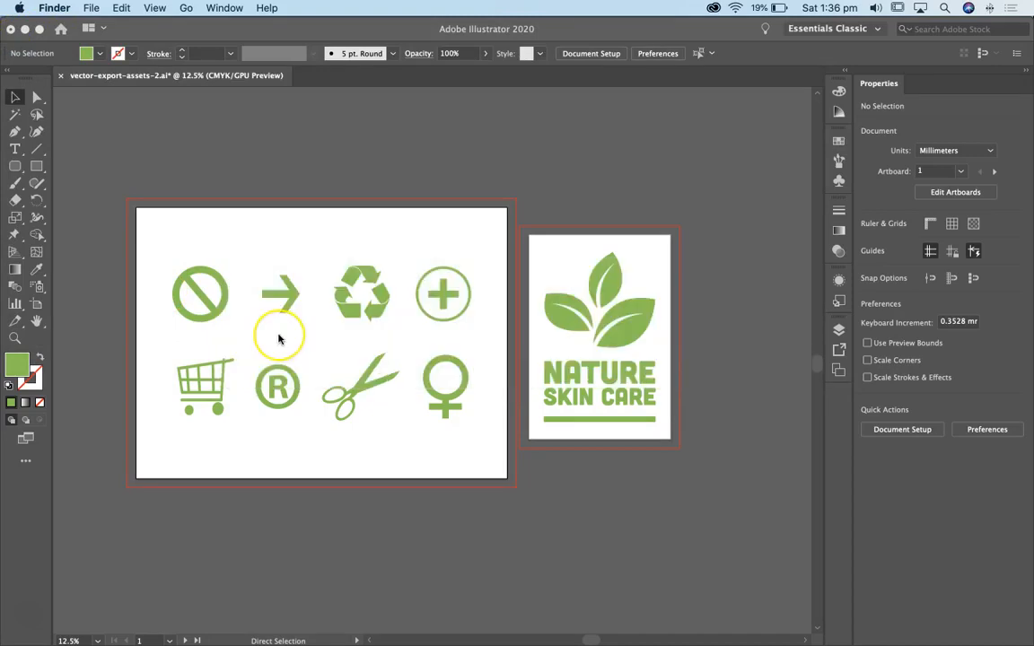
Open a new Finder window and preview icons-80.jpg in the 1x subfolder of the Desktop's output folder
key("super+n")
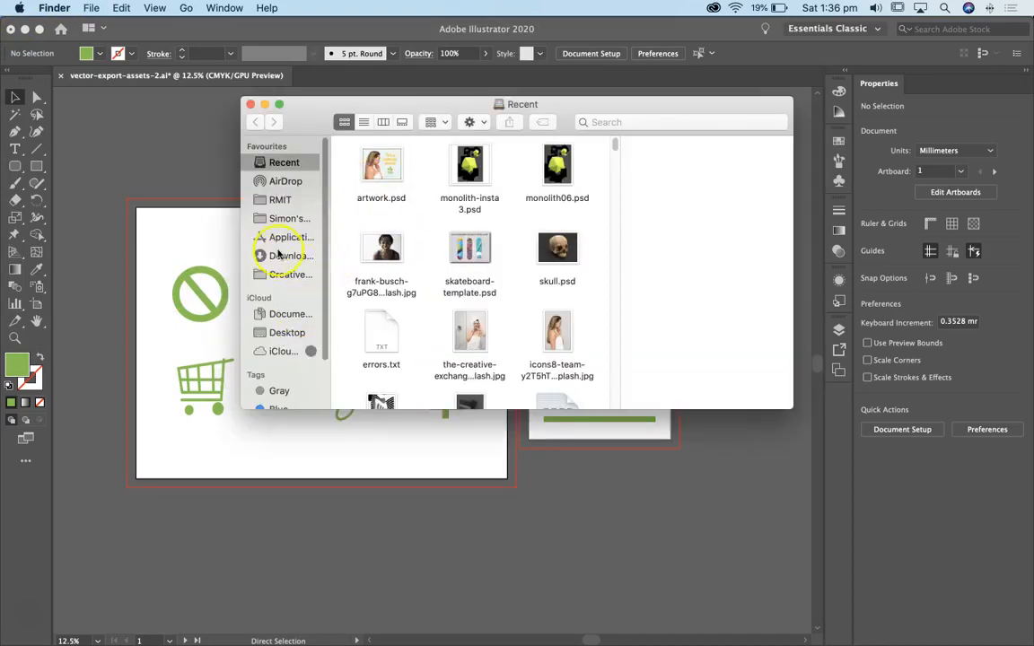
left_click(275, 332)
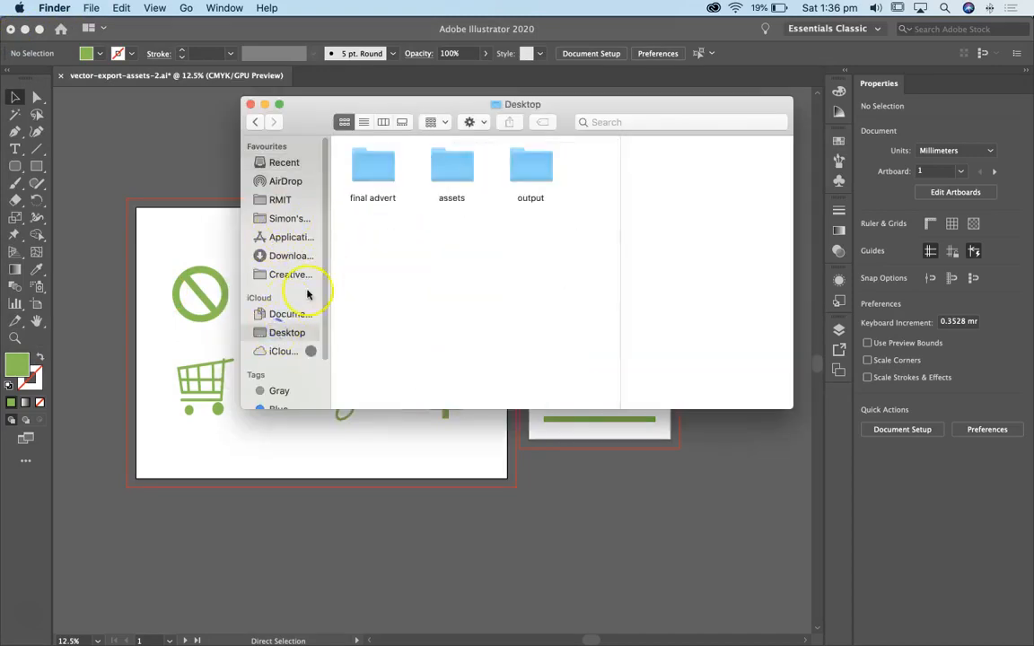
double_click(529, 167)
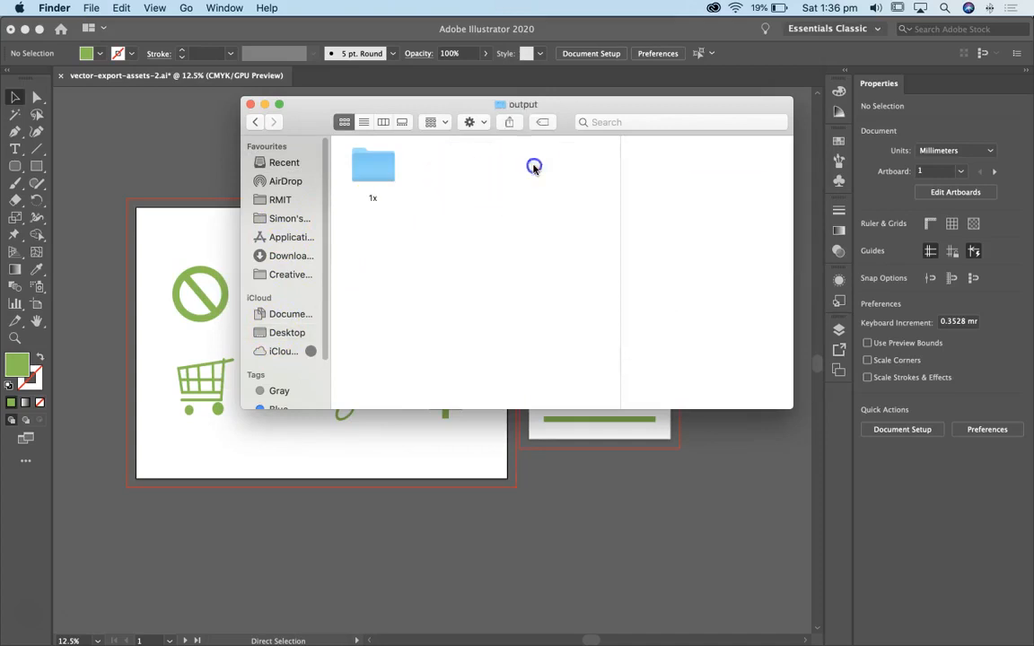
double_click(364, 166)
left_click(369, 163)
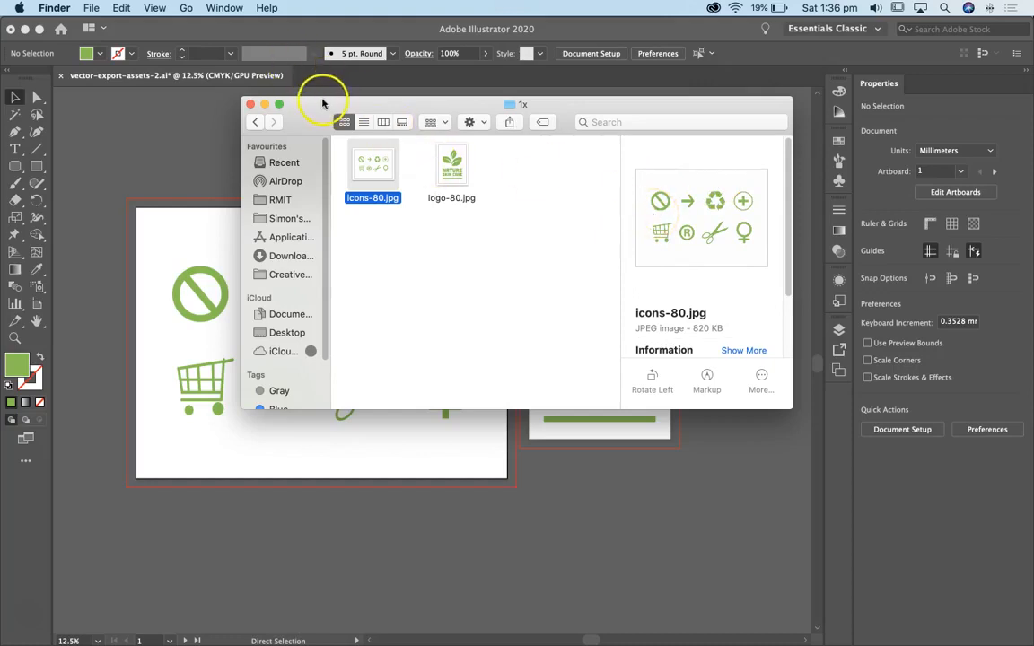
Close the 1x folder window, switch back to Illustrator, and look at the Asset Export panel before collapsing it
left_click(250, 106)
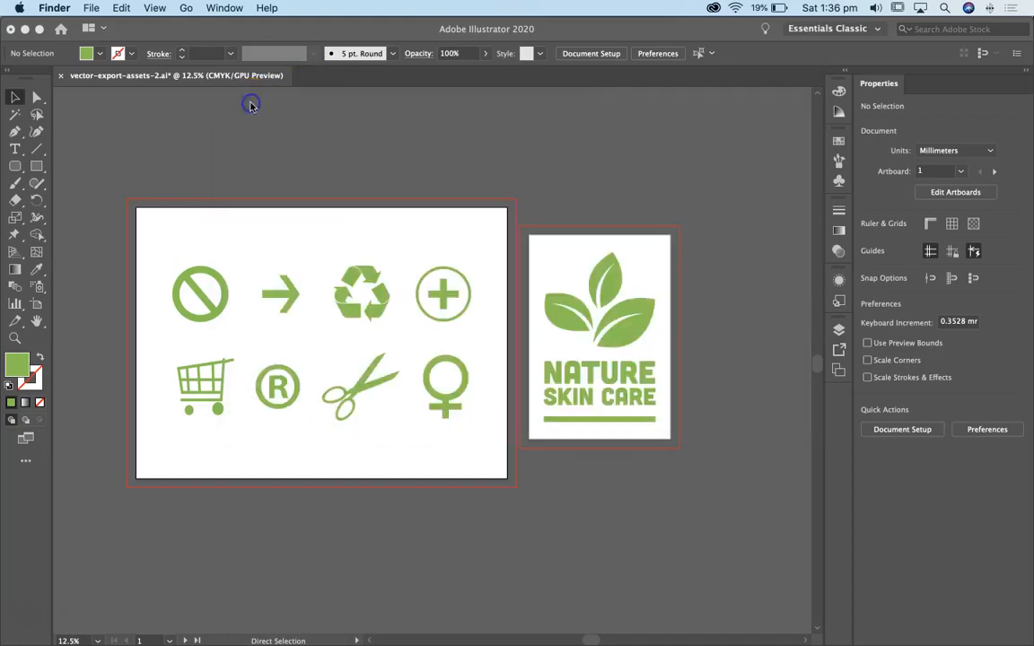
left_click(331, 165)
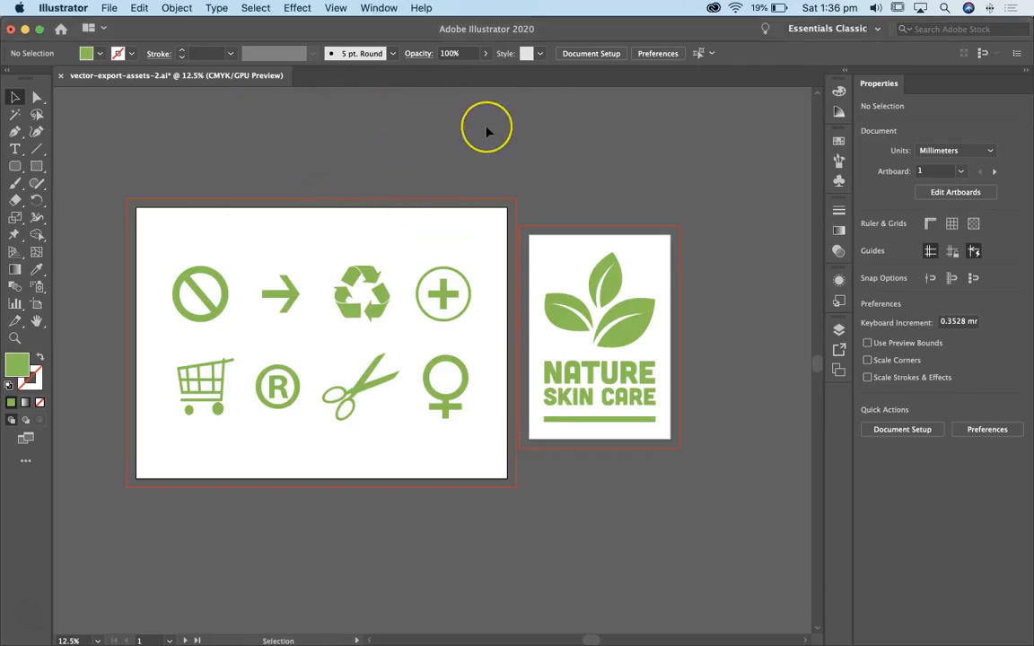
left_click(383, 8)
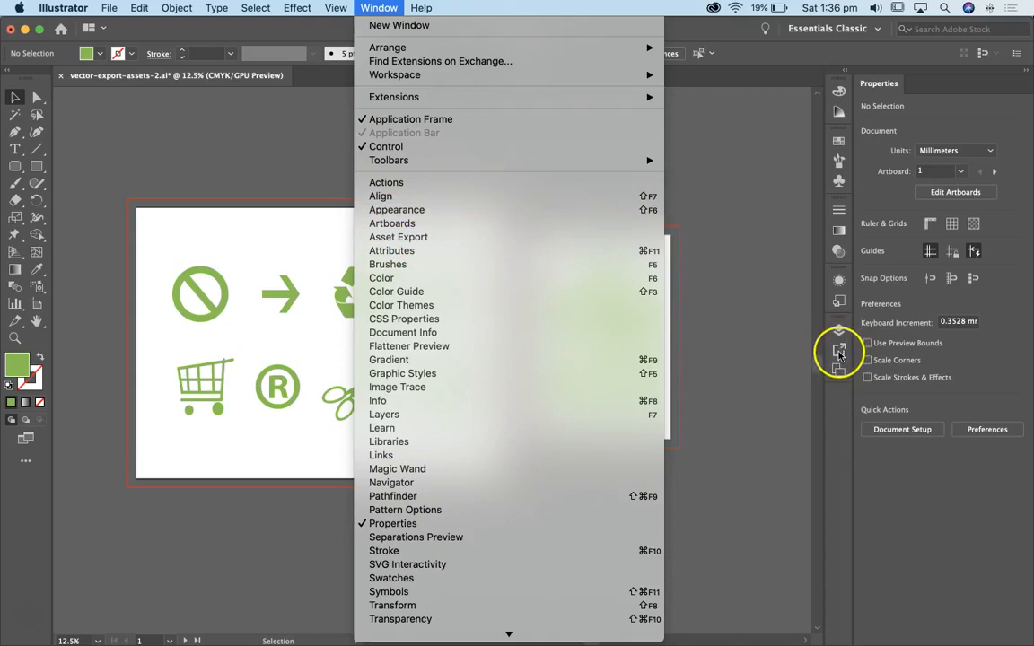
left_click(400, 239)
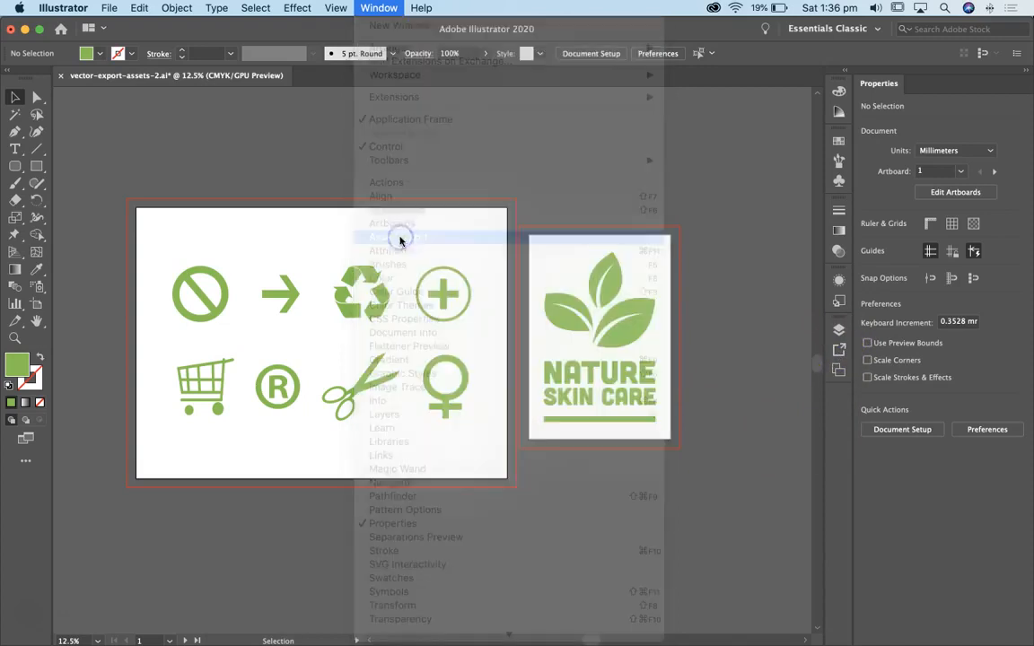
left_click(799, 325)
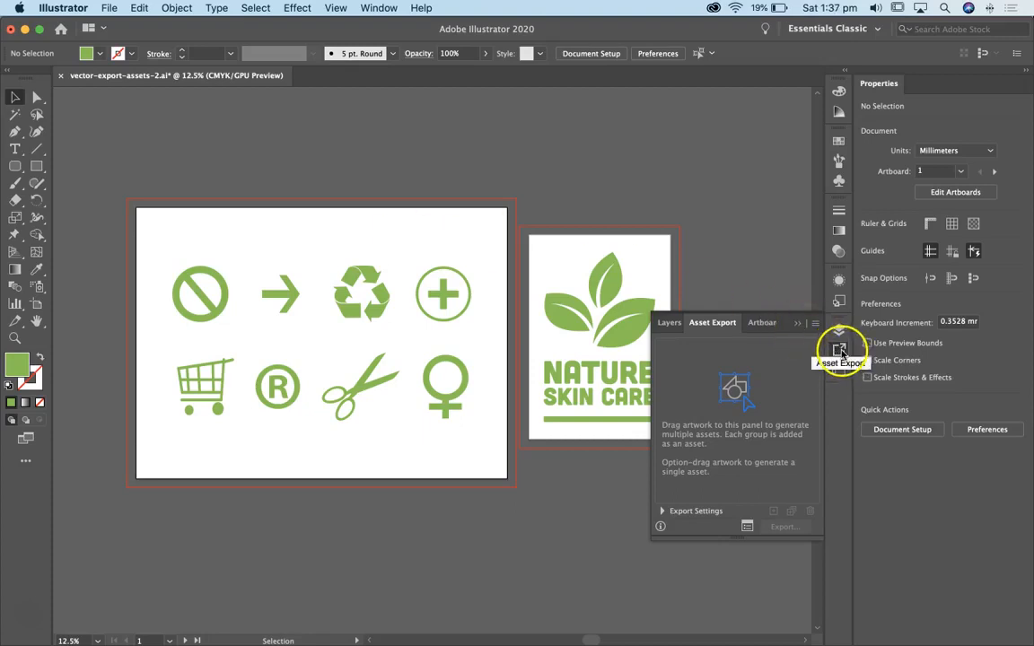
left_click(839, 351)
Compare the artboard and asset export options in Export for Screens, and leave without exporting
left_click(109, 8)
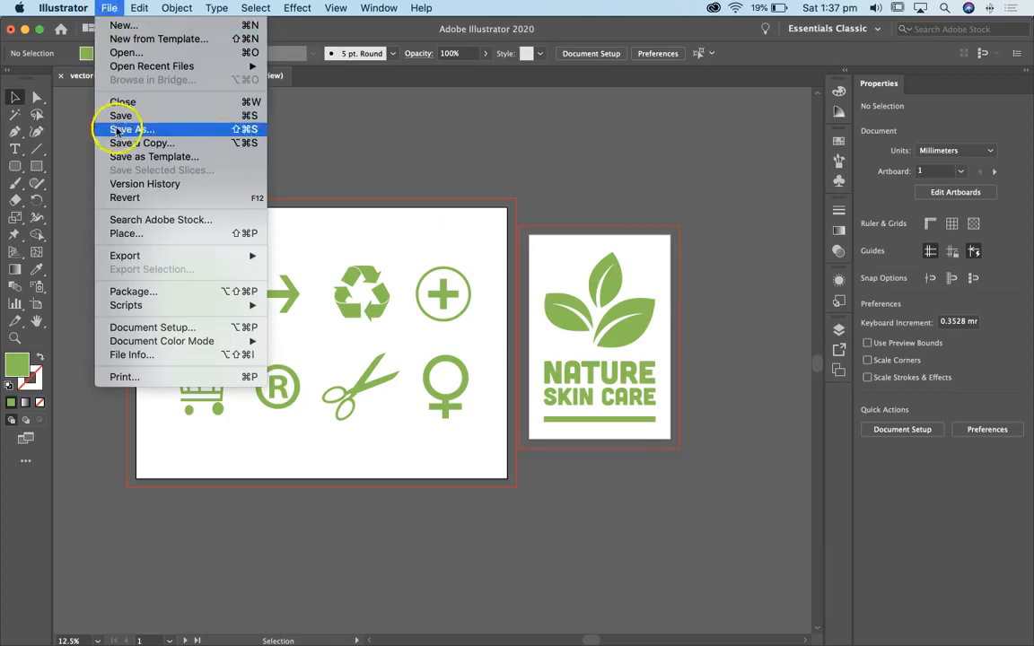
mouse_move(120, 256)
left_click(314, 256)
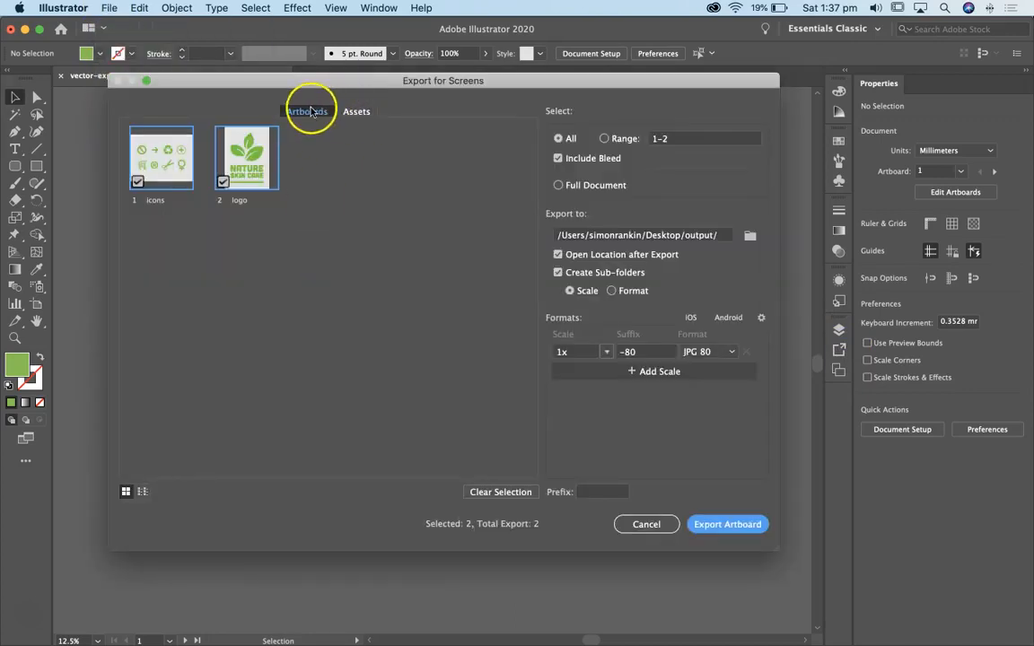
left_click(359, 111)
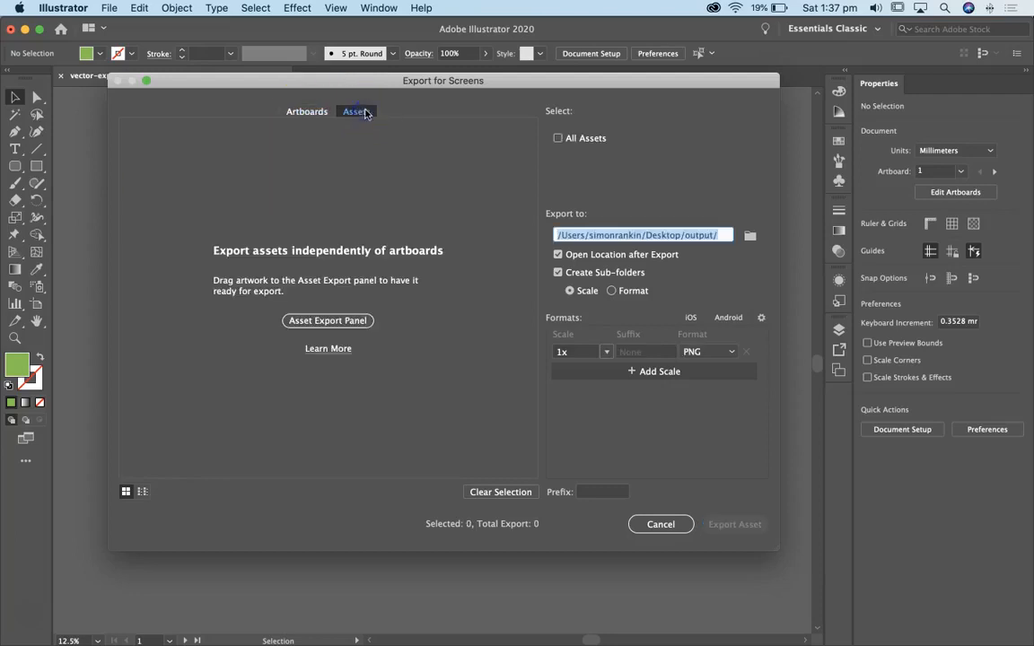
left_click(309, 112)
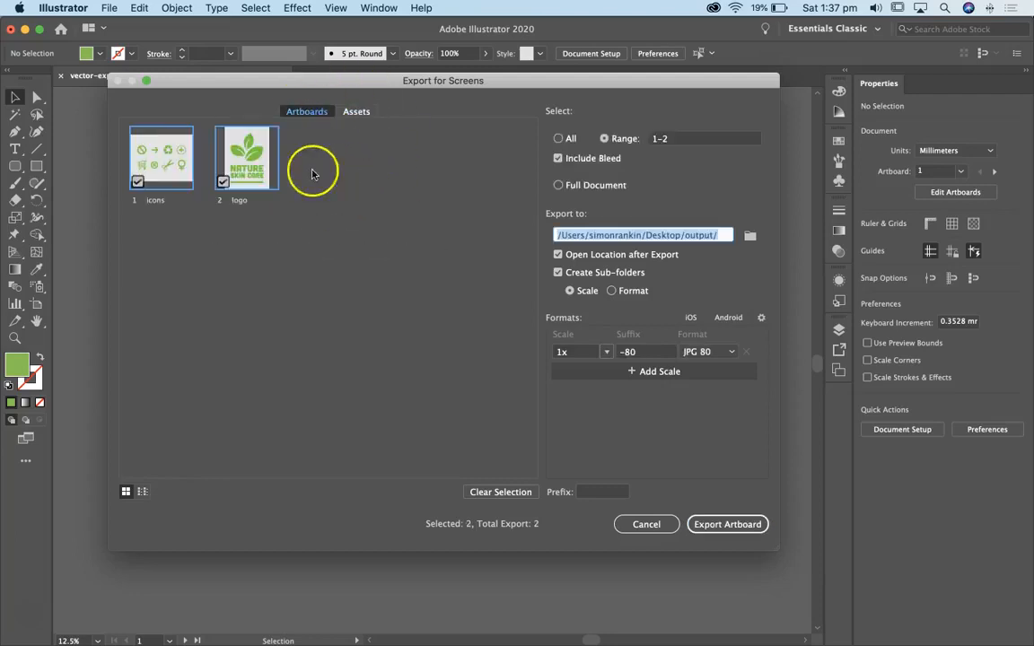
left_click(355, 113)
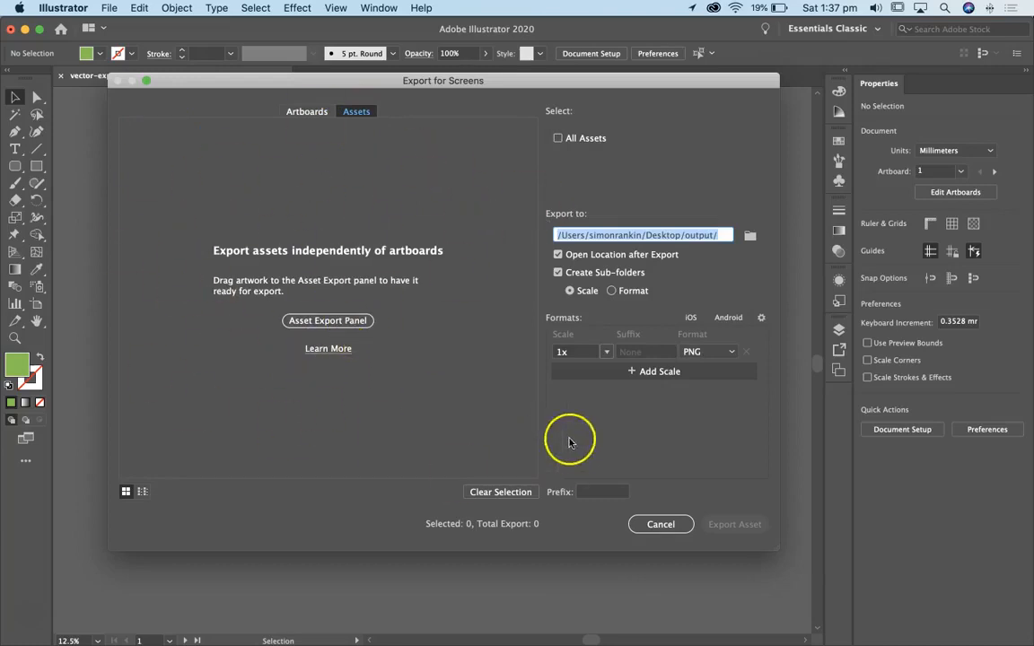
left_click(667, 530)
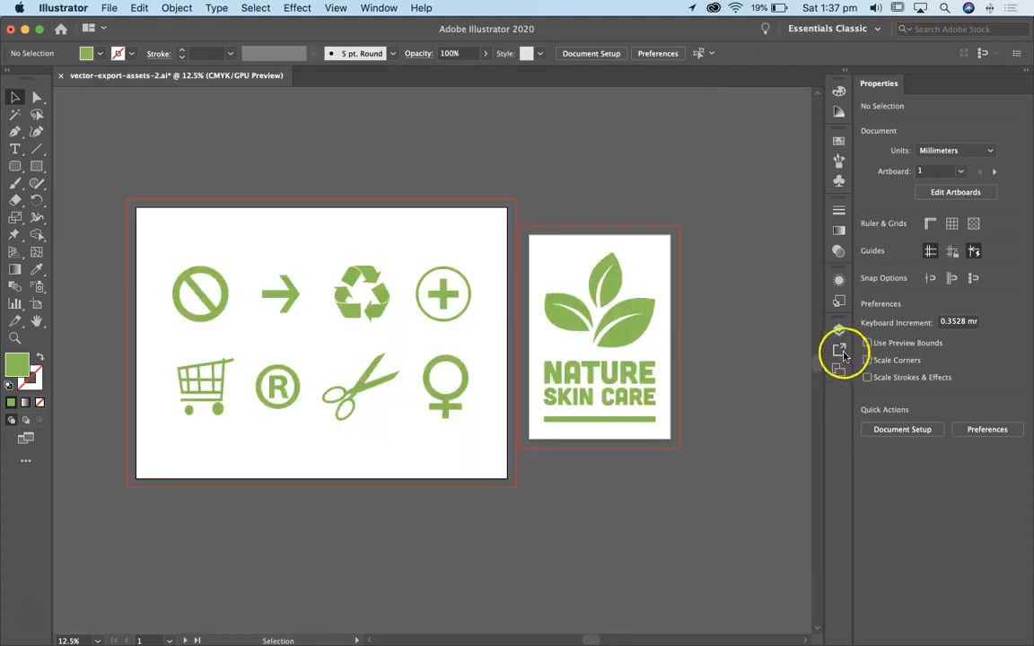
Add the circled plus icon to the Asset Export panel and name the asset icon-01
left_click(839, 351)
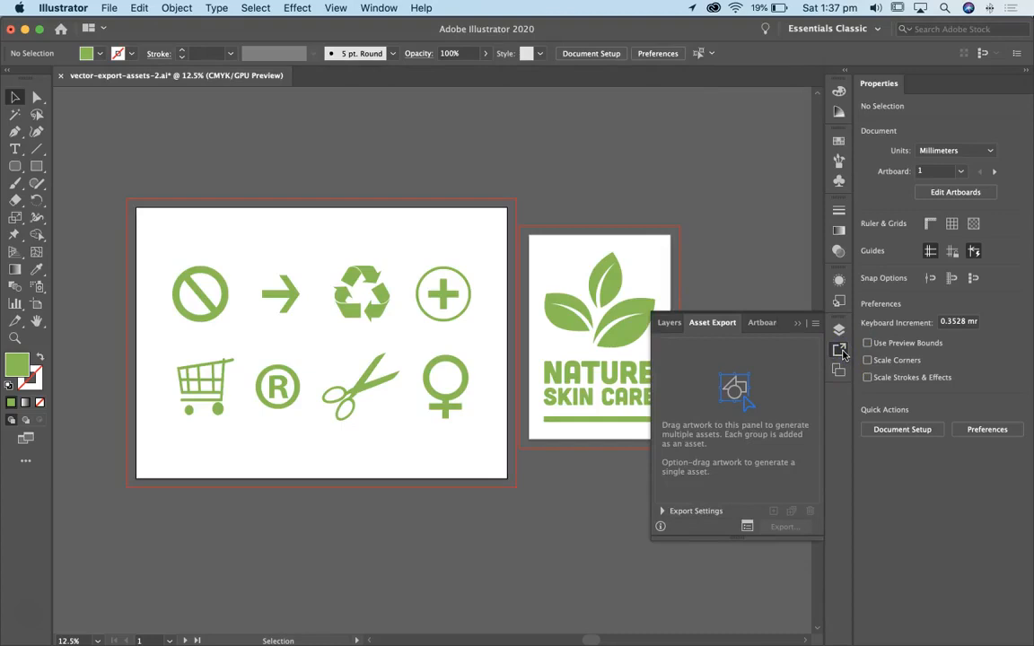
left_click(732, 378)
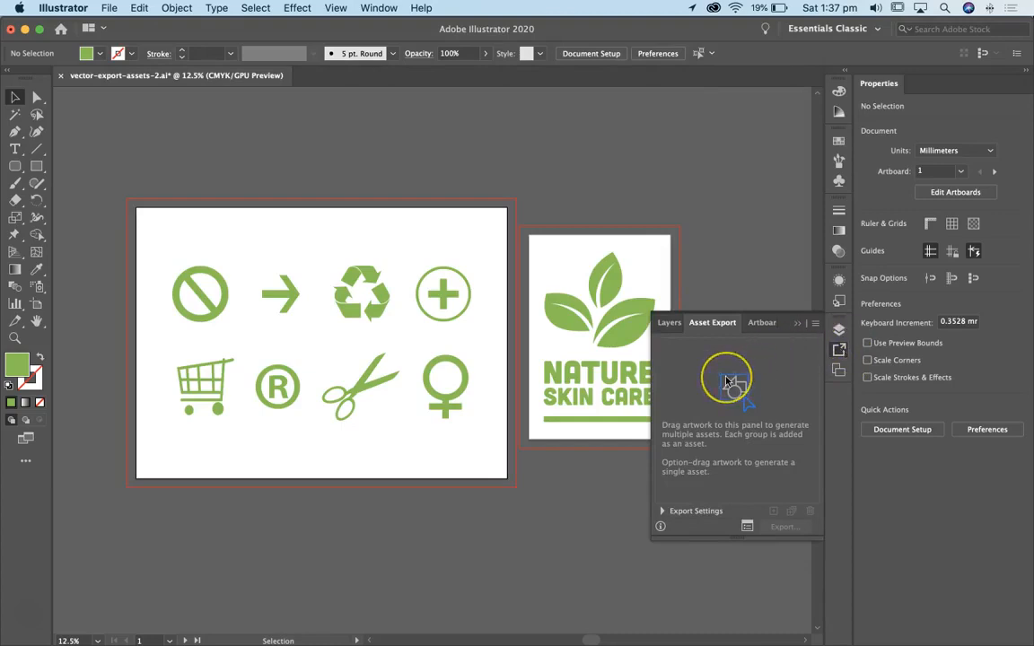
left_click_drag(440, 293, 716, 388)
left_click(708, 360)
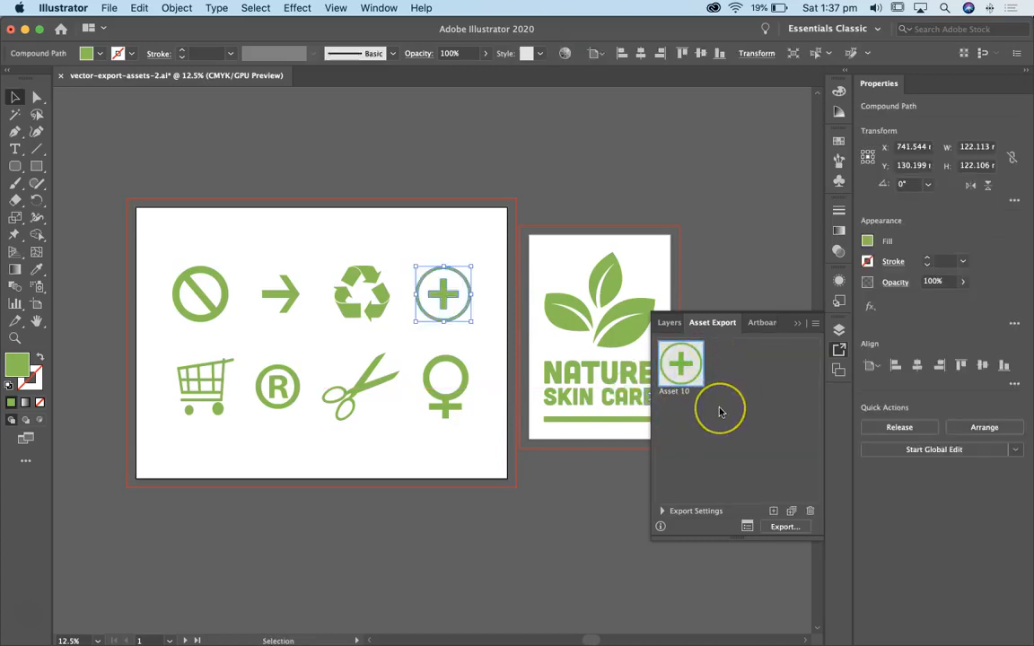
double_click(669, 394)
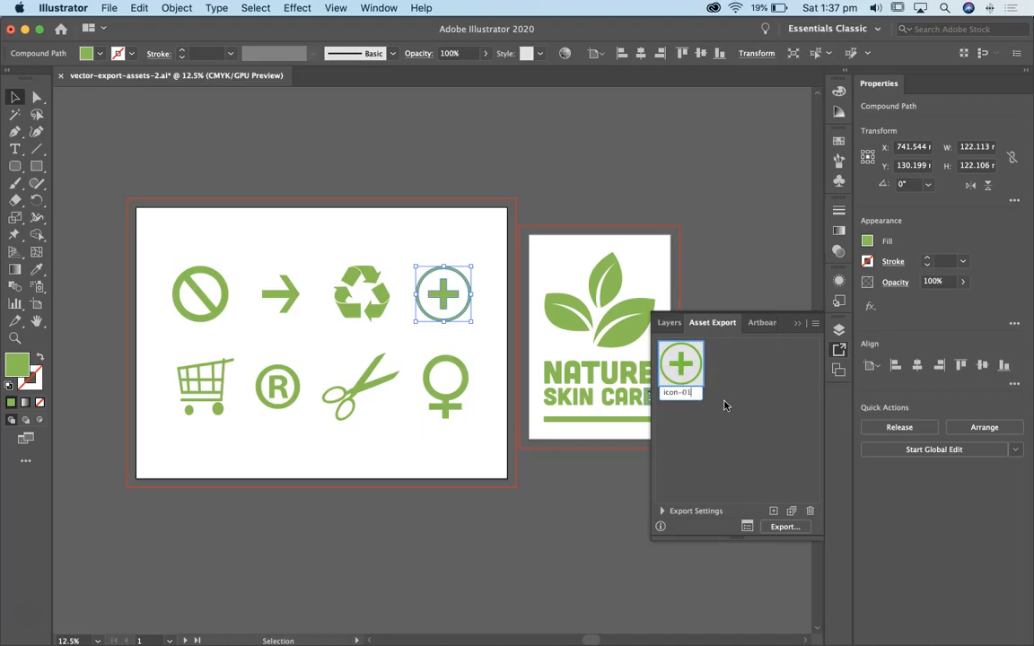
left_click(728, 426)
left_click(728, 425)
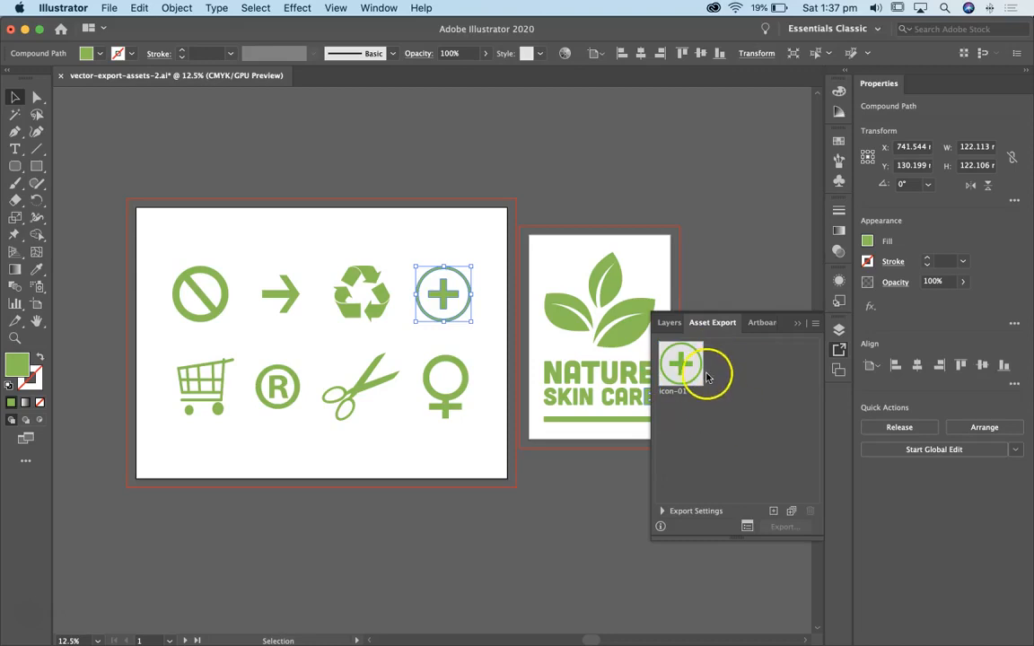
Add the Nature Skin Care logo group to the Asset Export panel and name the asset logo
left_click(632, 350)
left_click_drag(633, 350, 745, 409)
left_click(736, 394)
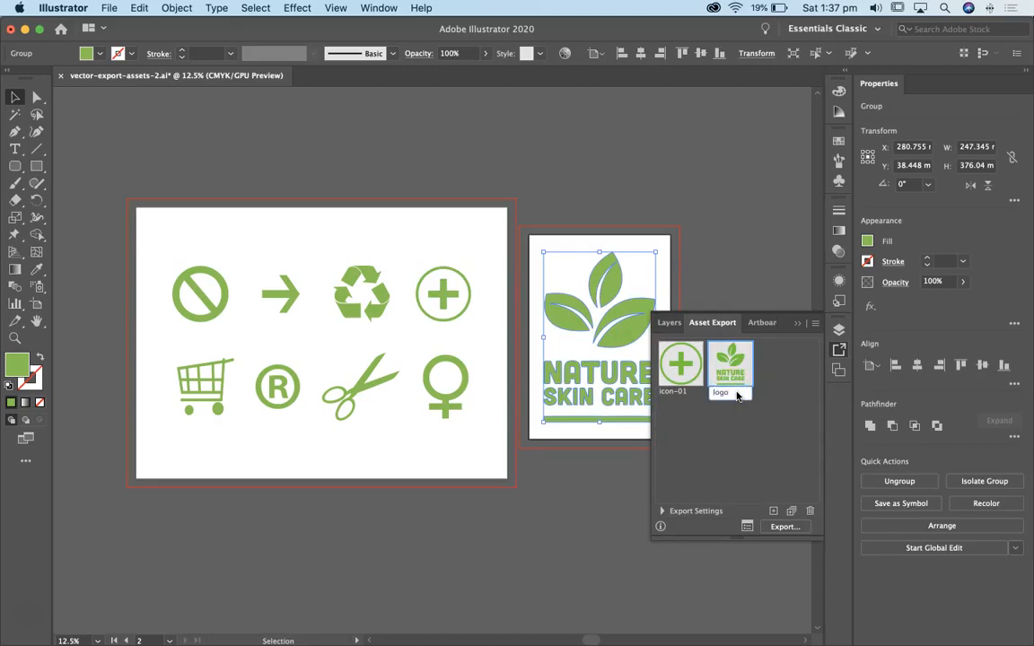
left_click(717, 439)
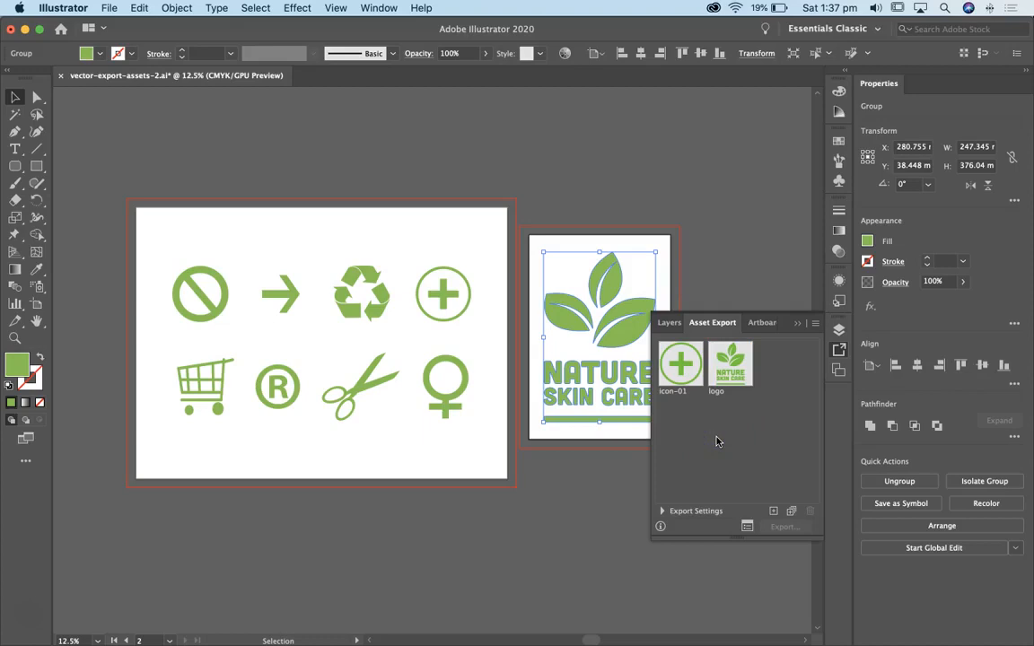
Select the four icons in the artboard's lower row and add them to Asset Export as multiple separate assets
left_click(439, 377)
left_click_drag(439, 377, 154, 427)
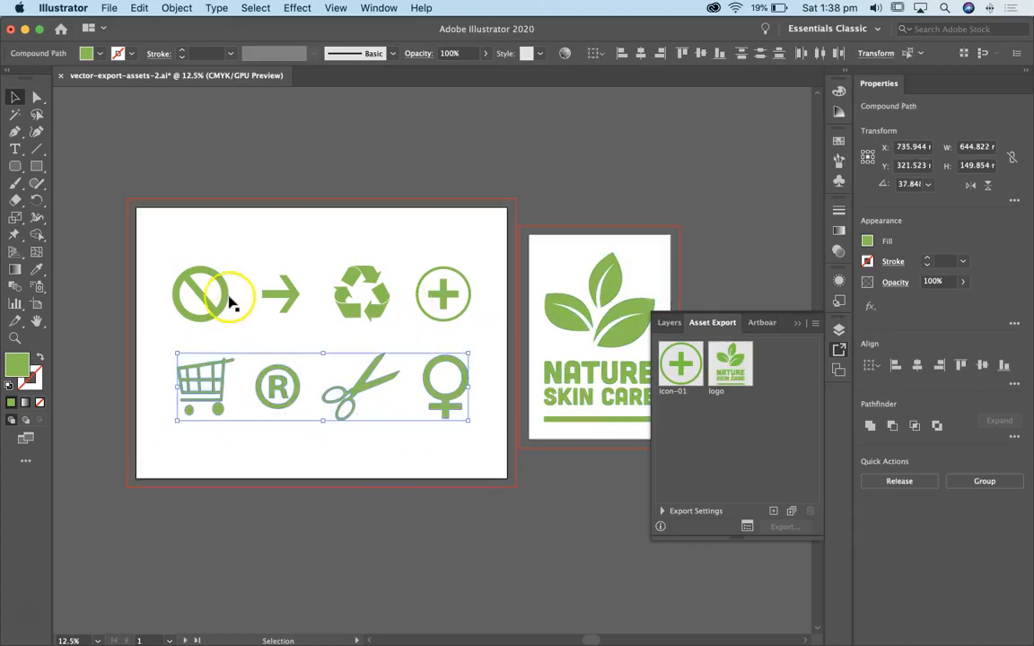
left_click_drag(184, 379, 183, 372)
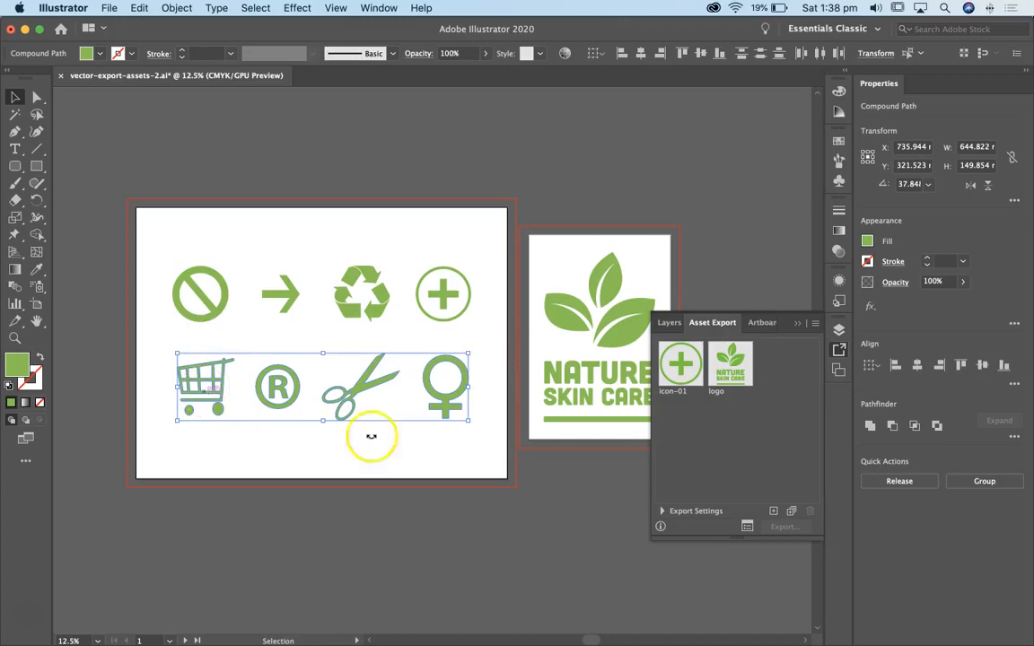
left_click(790, 512)
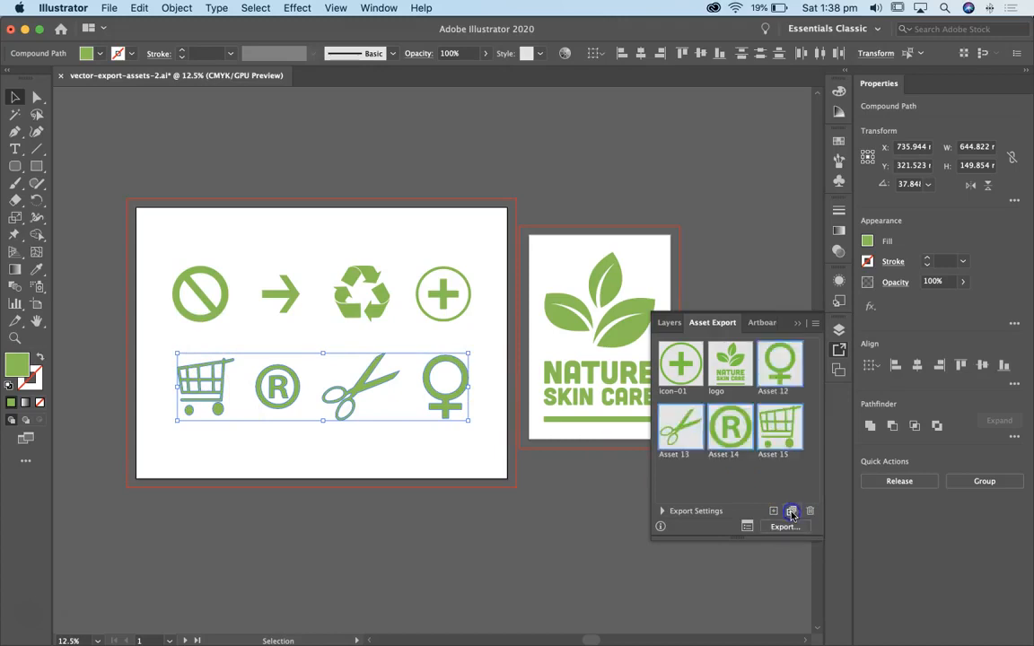
Rename the female symbol, scissors, registered mark and shopping cart assets icon-02, icon-03, icon-04 and icon-05 respectively
double_click(774, 392)
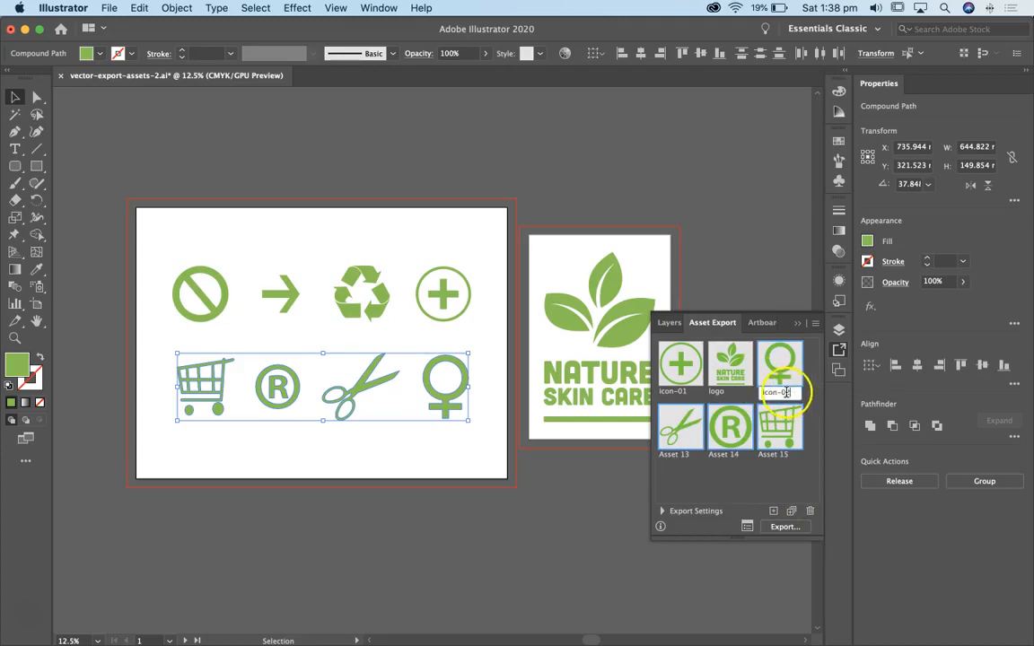
key("super+c")
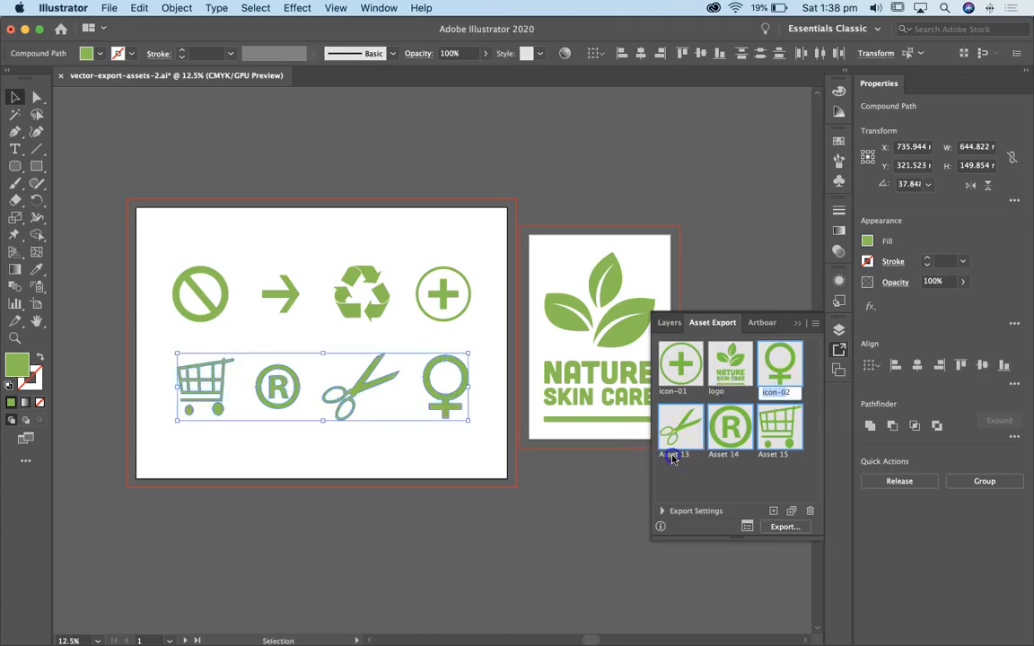
double_click(672, 456)
type("icon-0")
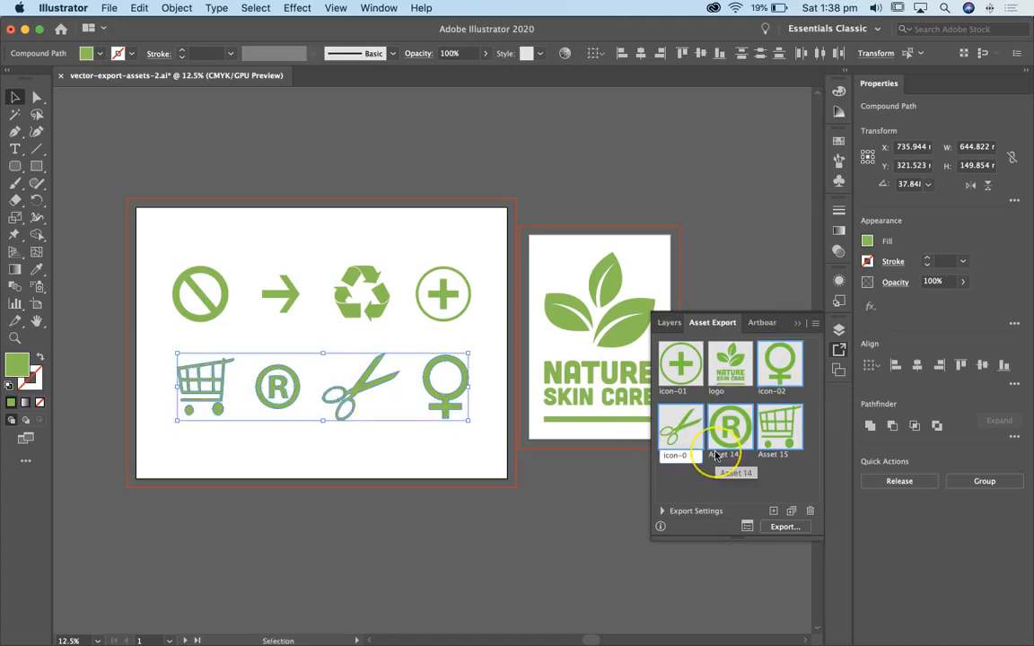
type("3")
double_click(728, 454)
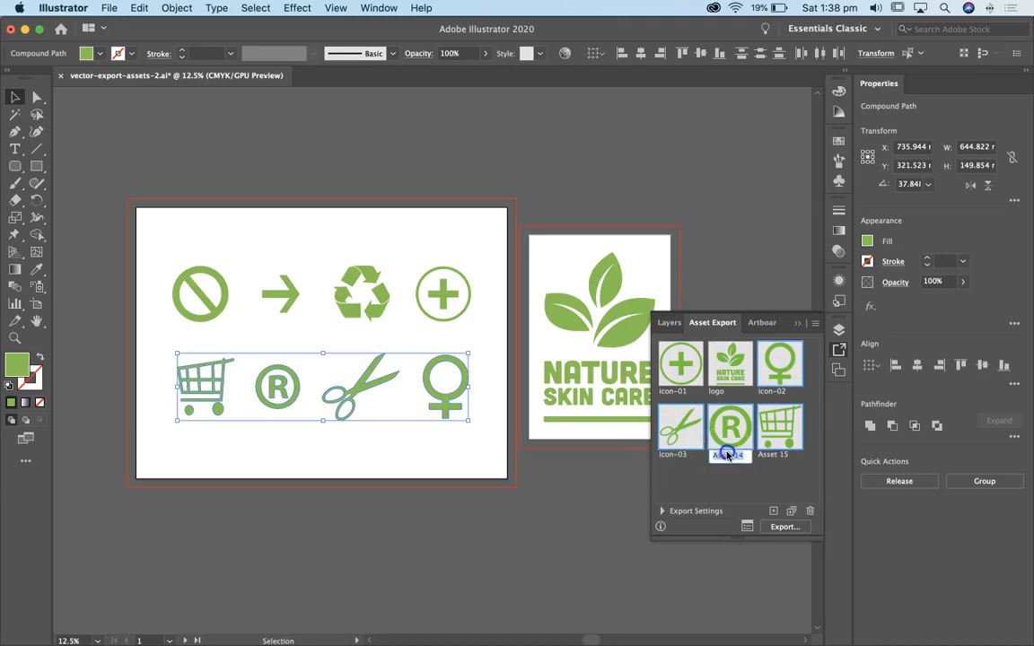
type("icon-04")
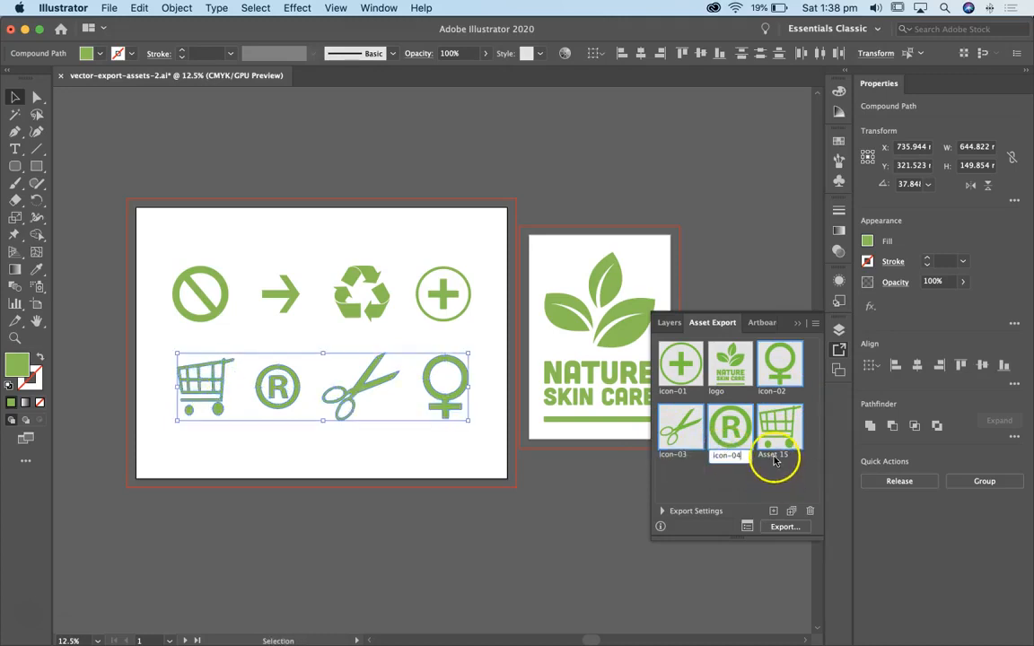
double_click(775, 456)
type("icon-05")
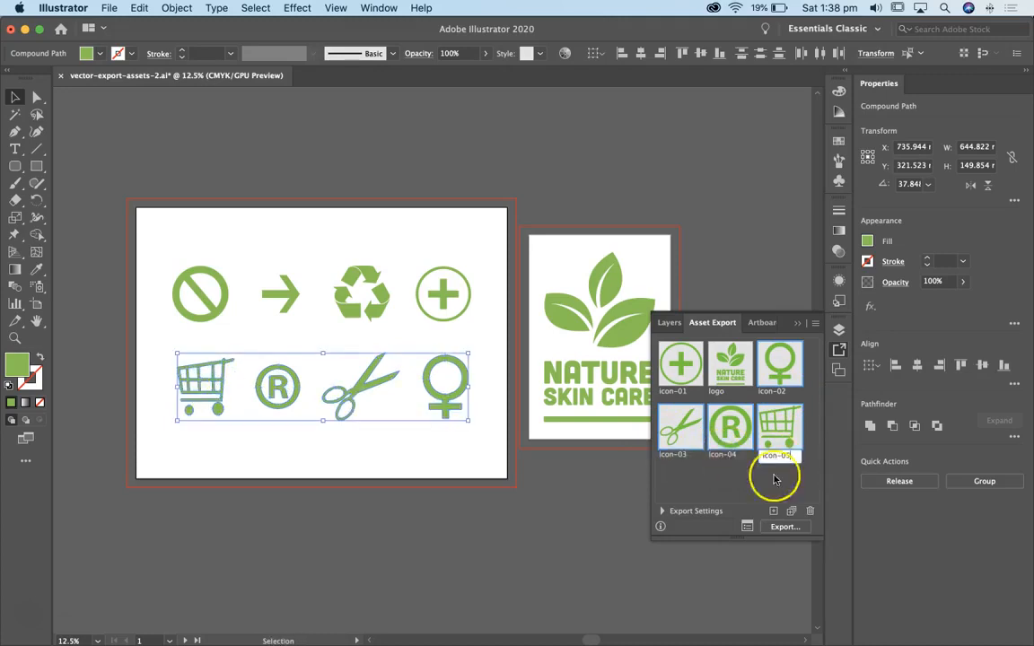
left_click(750, 477)
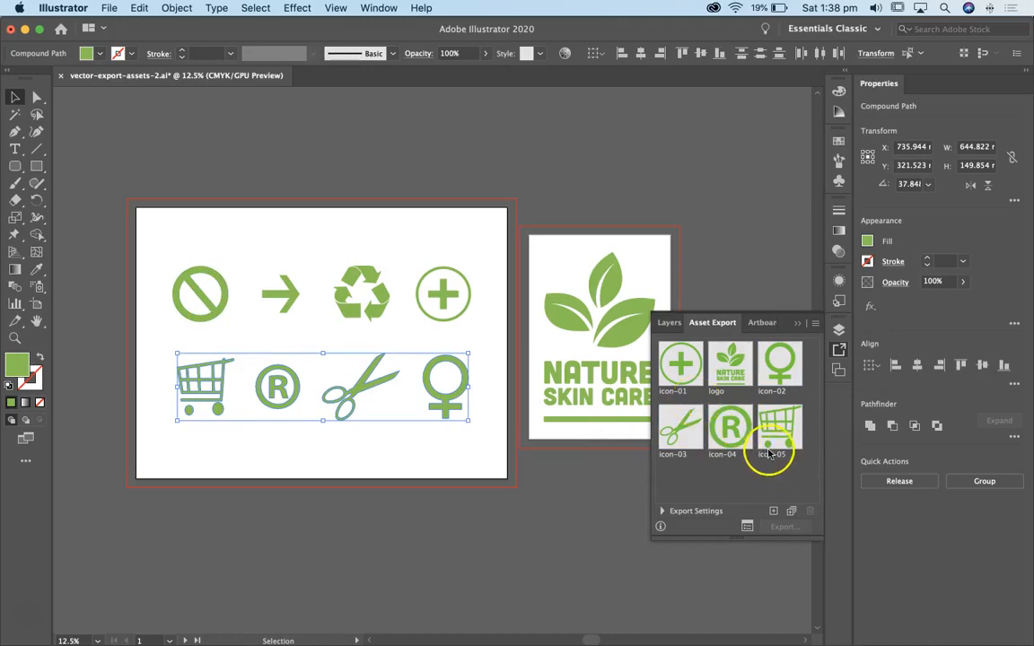
Expand the asset export settings and open Export for Screens from Asset Export, ending on the assets view
left_click(661, 512)
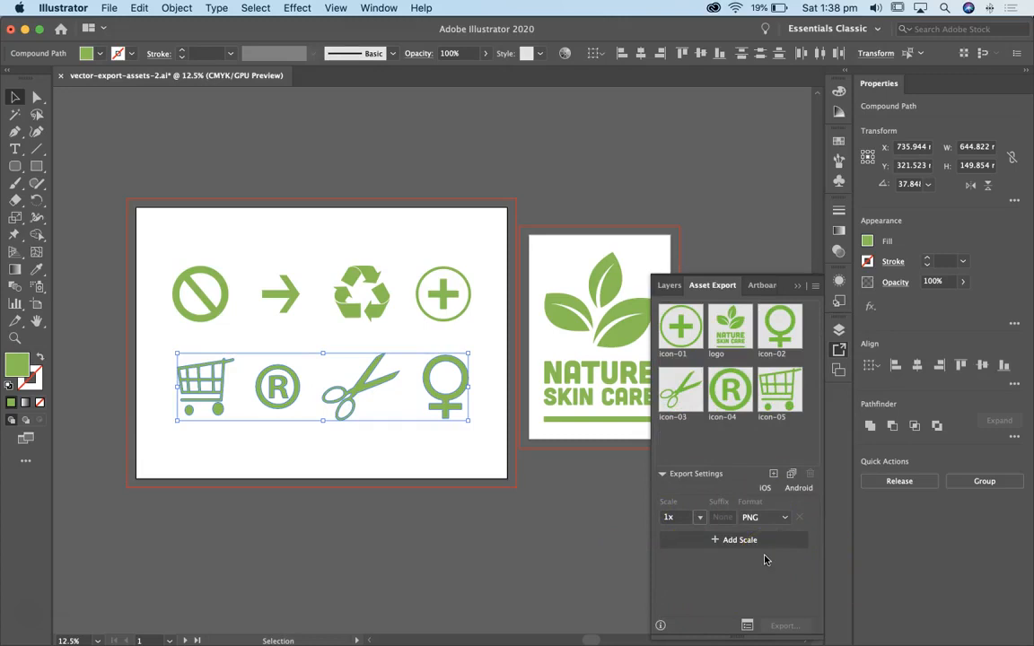
left_click(739, 543)
left_click(747, 626)
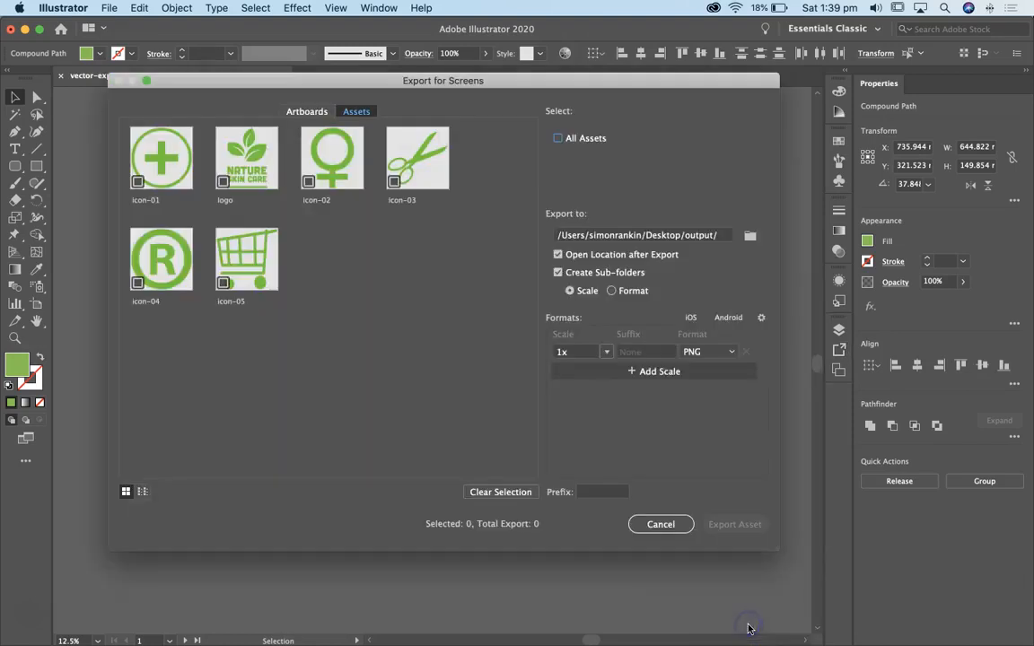
left_click(303, 113)
left_click(356, 111)
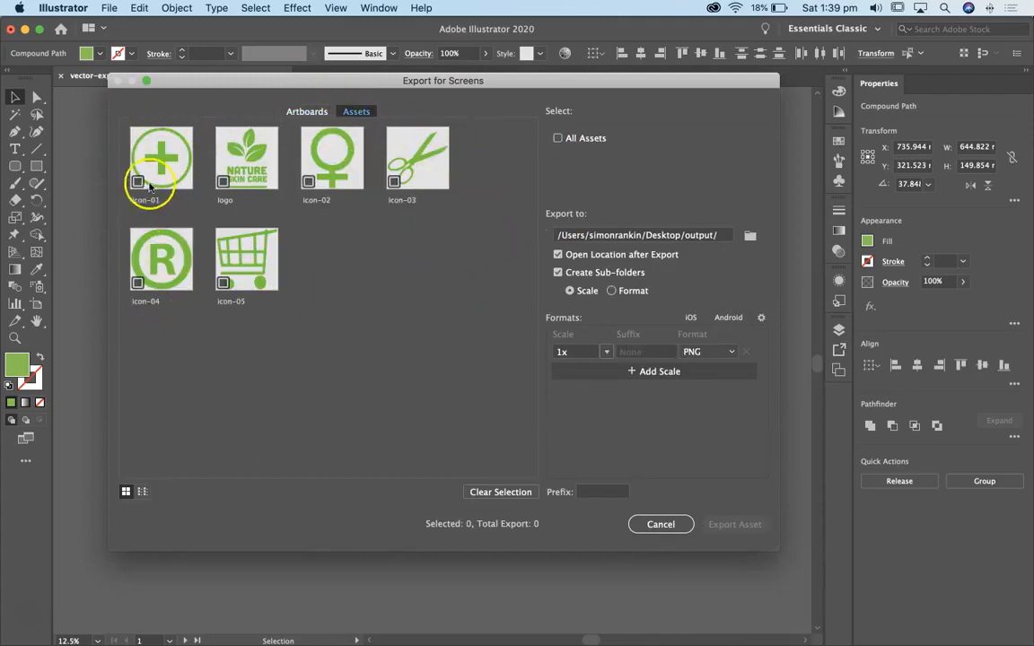
Select all six assets for export, icon-01 to icon-05 and logo, and choose the Desktop output folder as the destination
left_click_drag(295, 85, 278, 85)
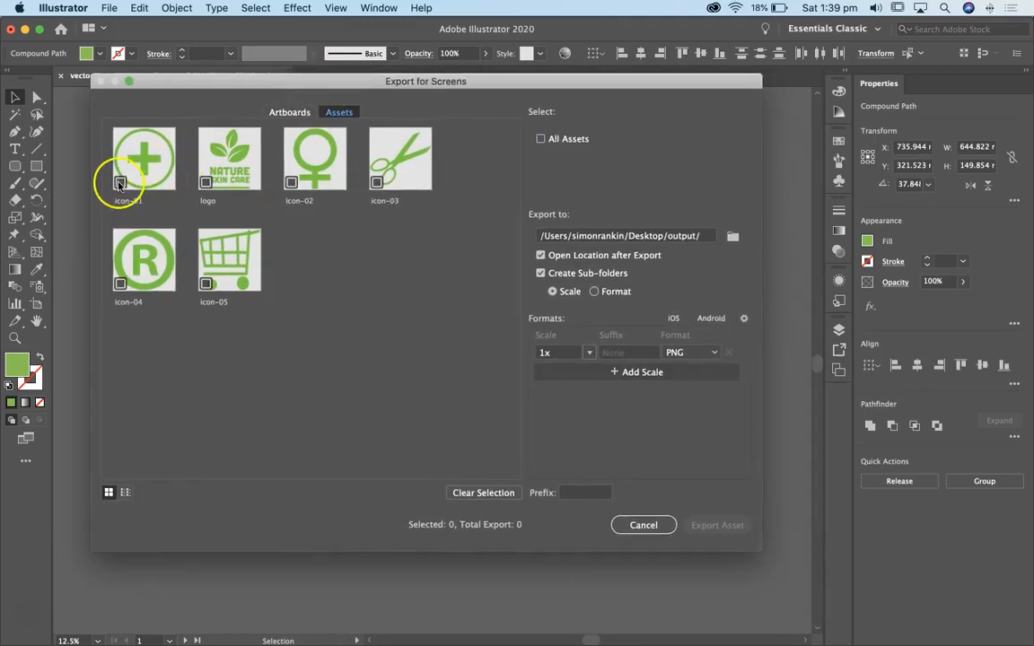
left_click(119, 184)
left_click(206, 183)
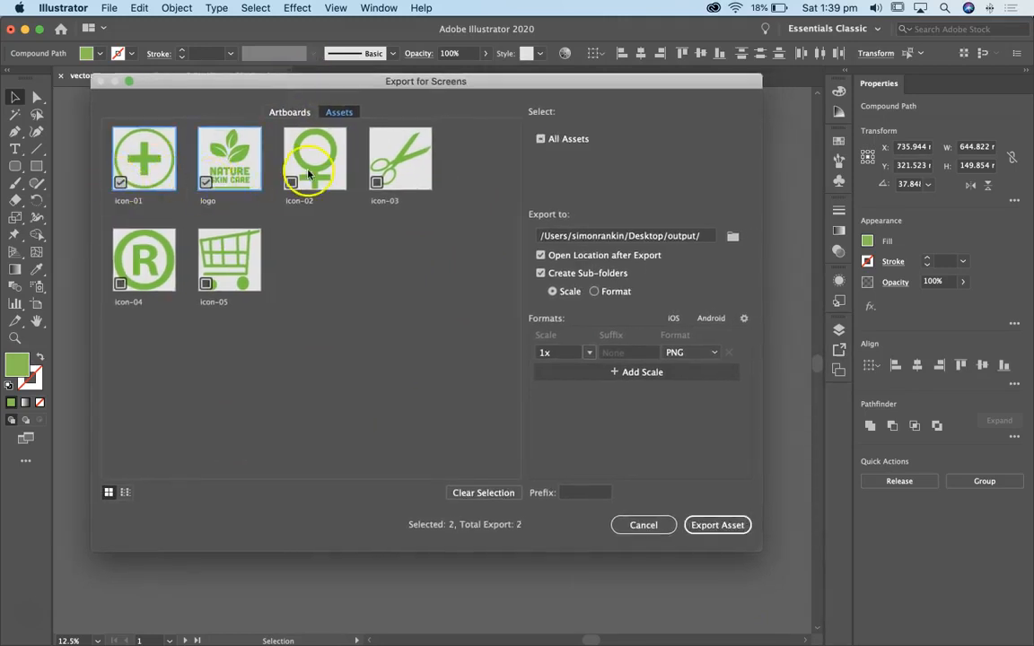
left_click(289, 184)
left_click(377, 183)
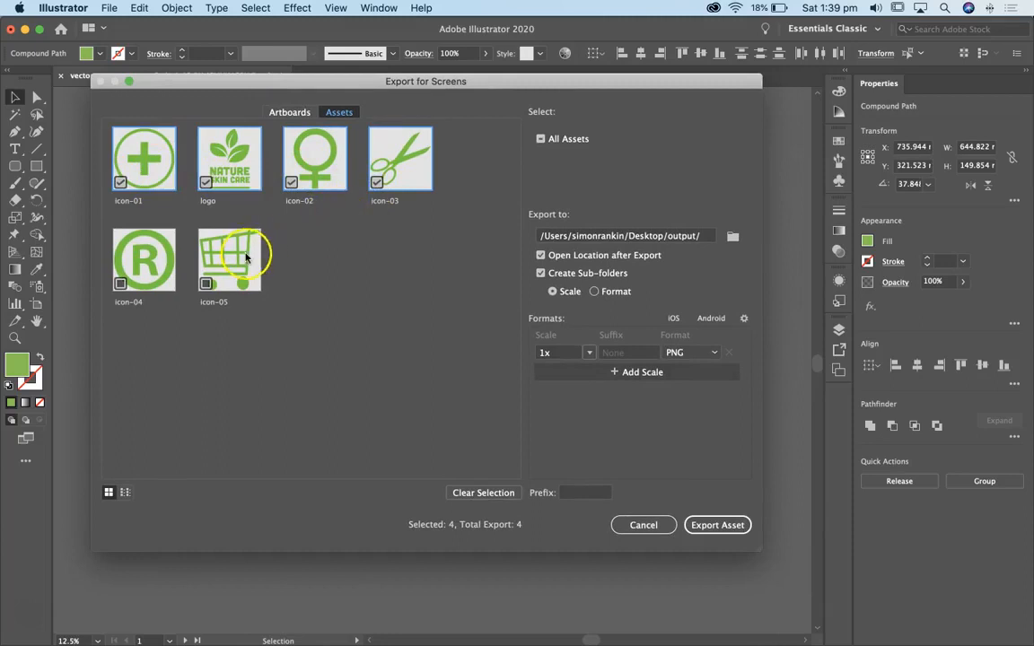
left_click(206, 283)
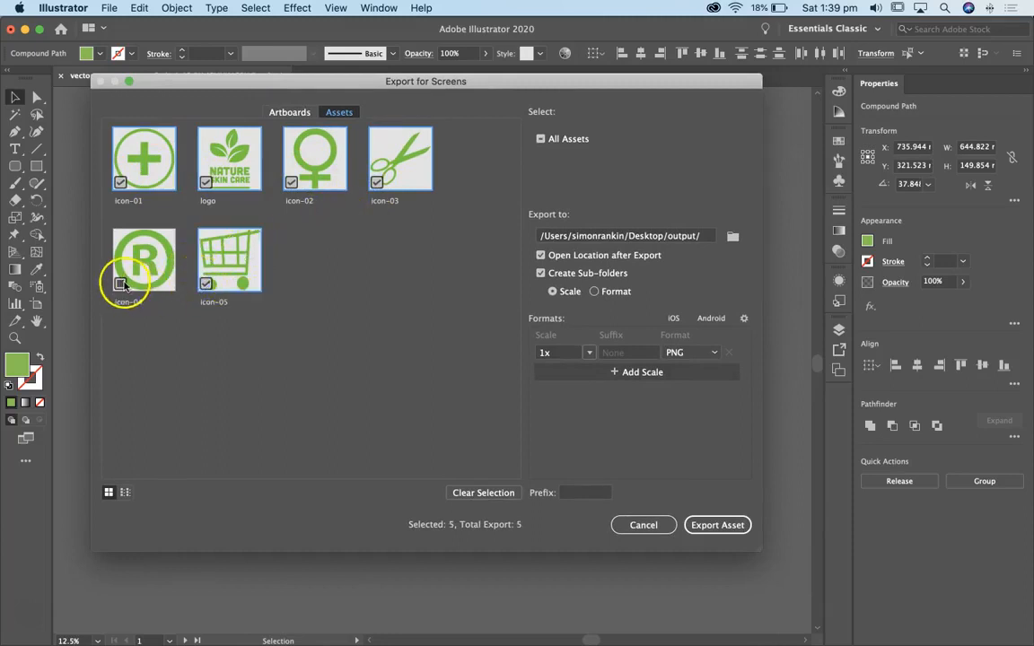
left_click(120, 284)
left_click(734, 237)
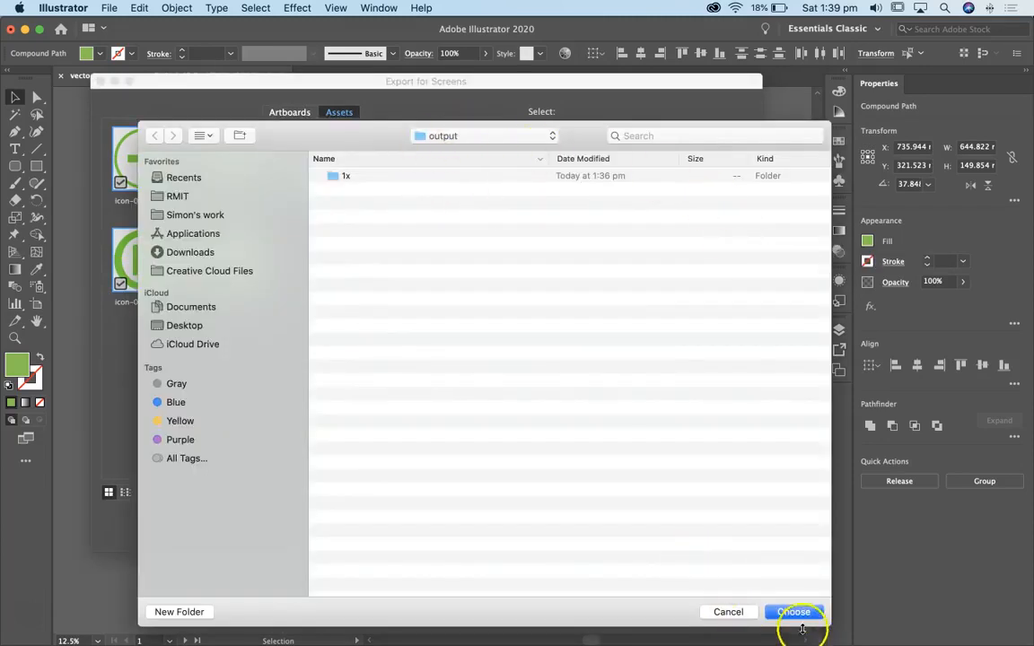
left_click(794, 612)
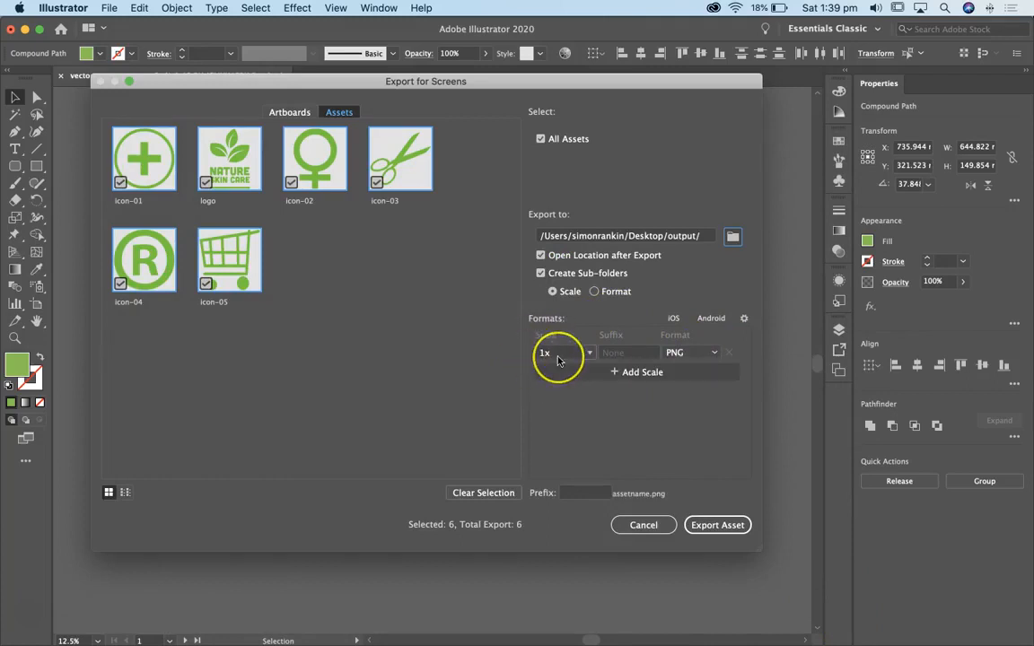
left_click(630, 373)
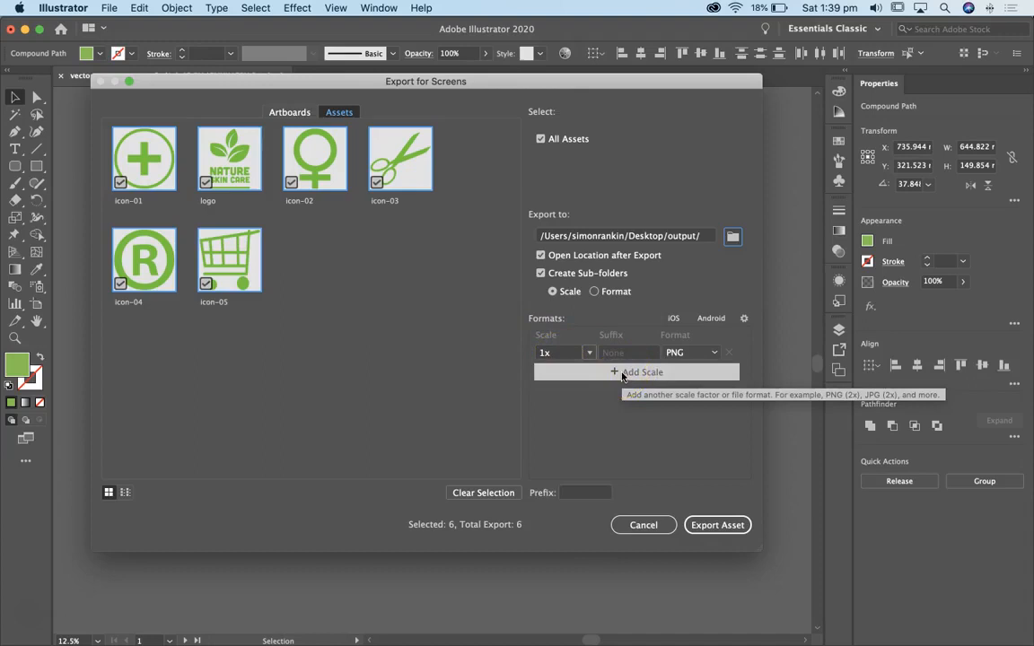
left_click(622, 375)
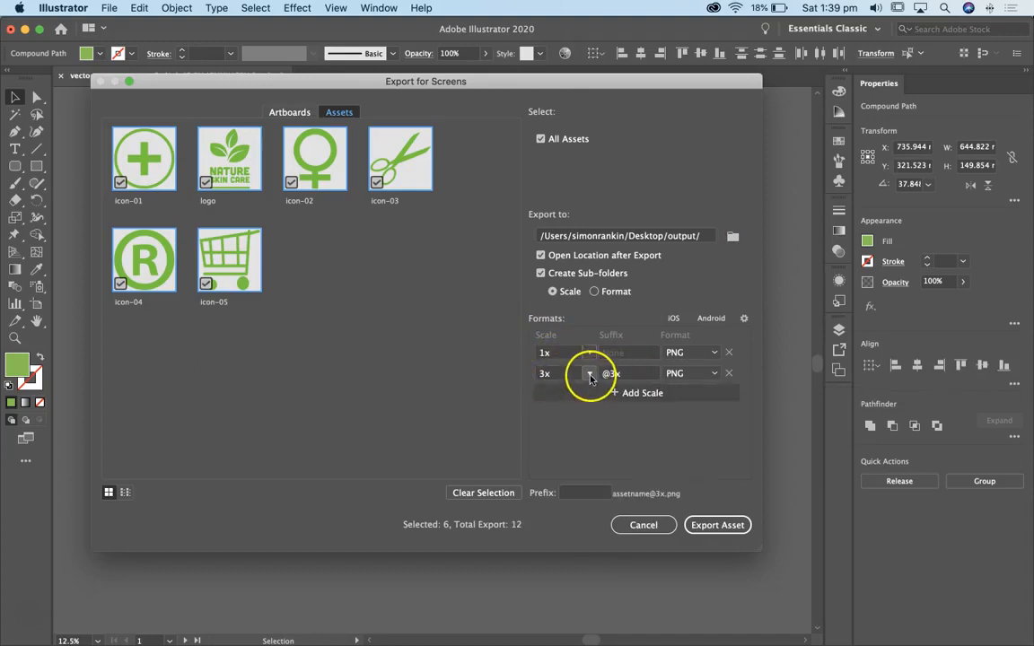
left_click(590, 374)
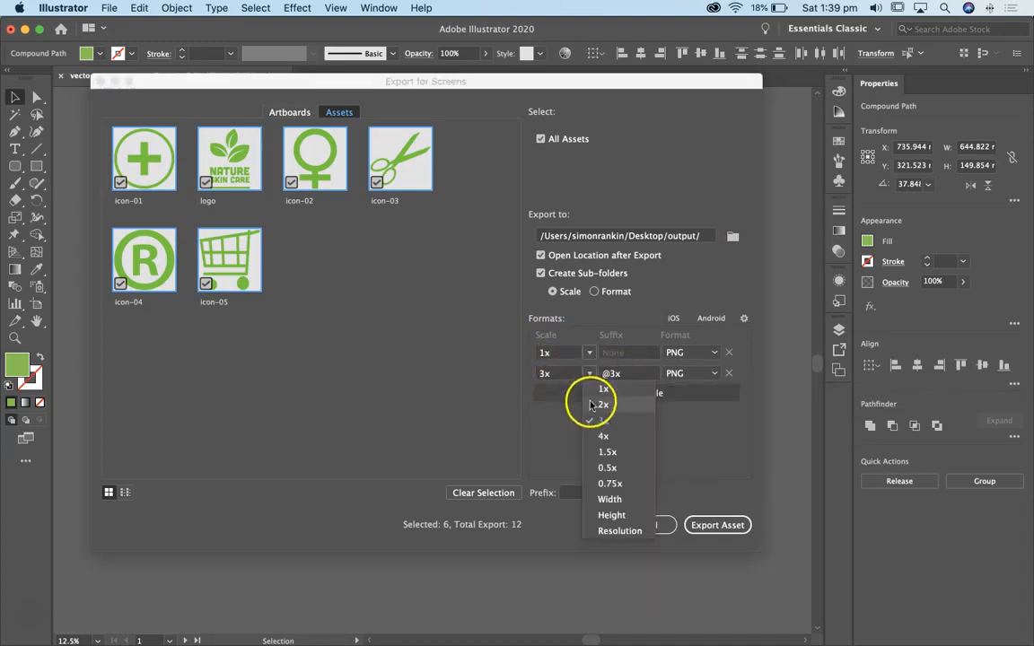
left_click(597, 341)
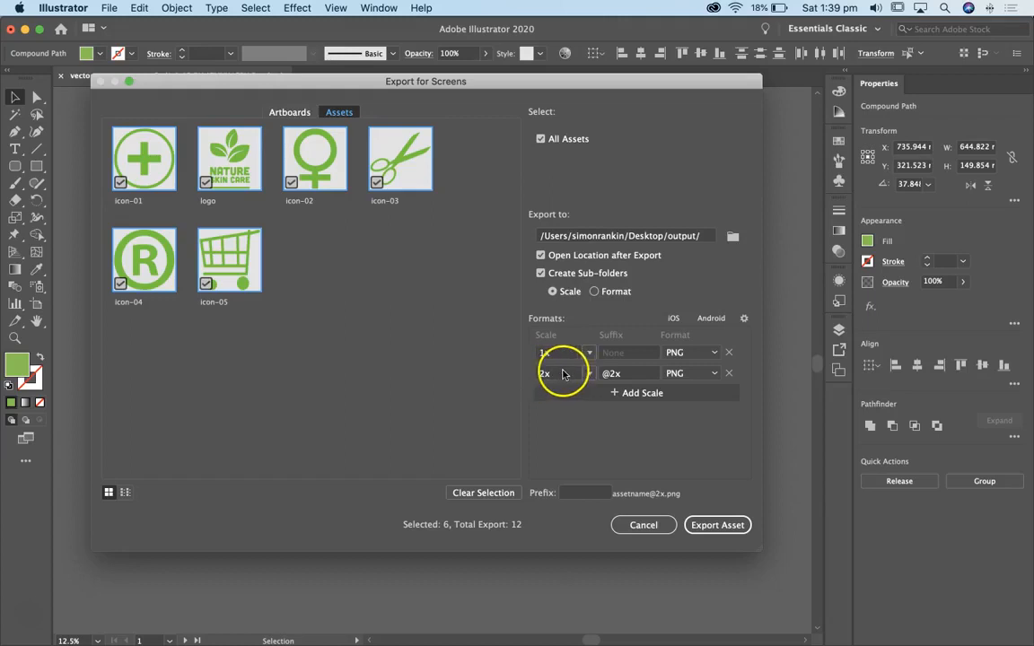
left_click(715, 374)
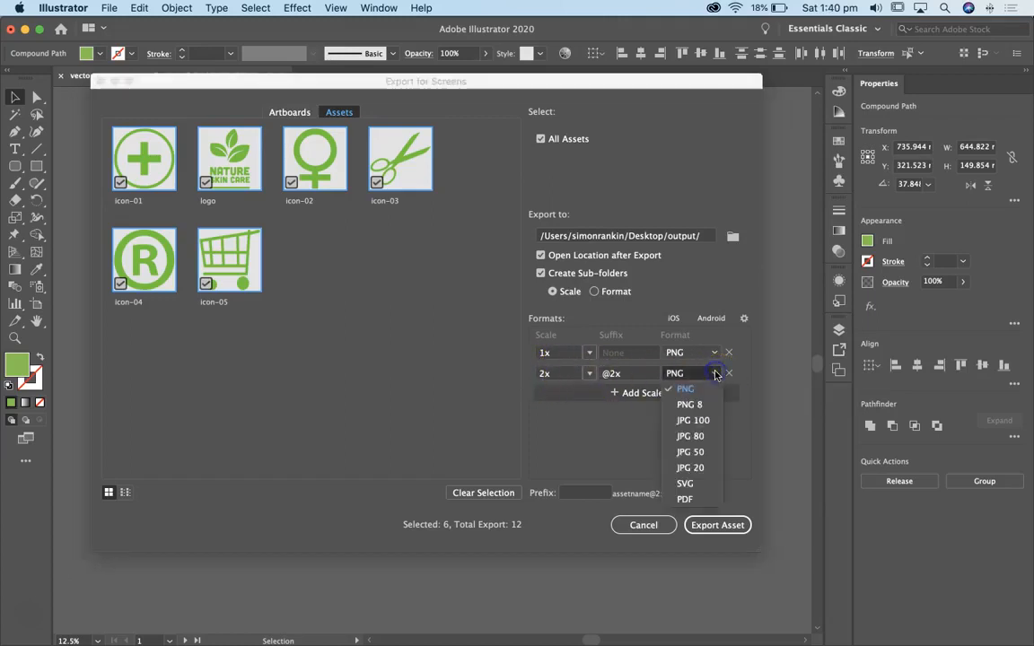
left_click(750, 365)
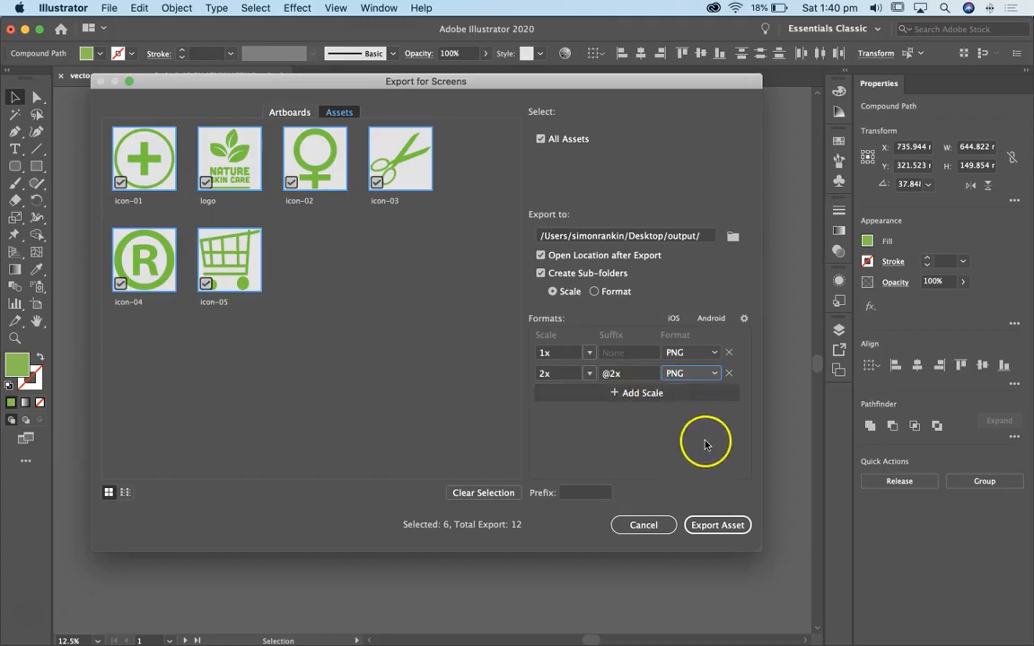
left_click(715, 525)
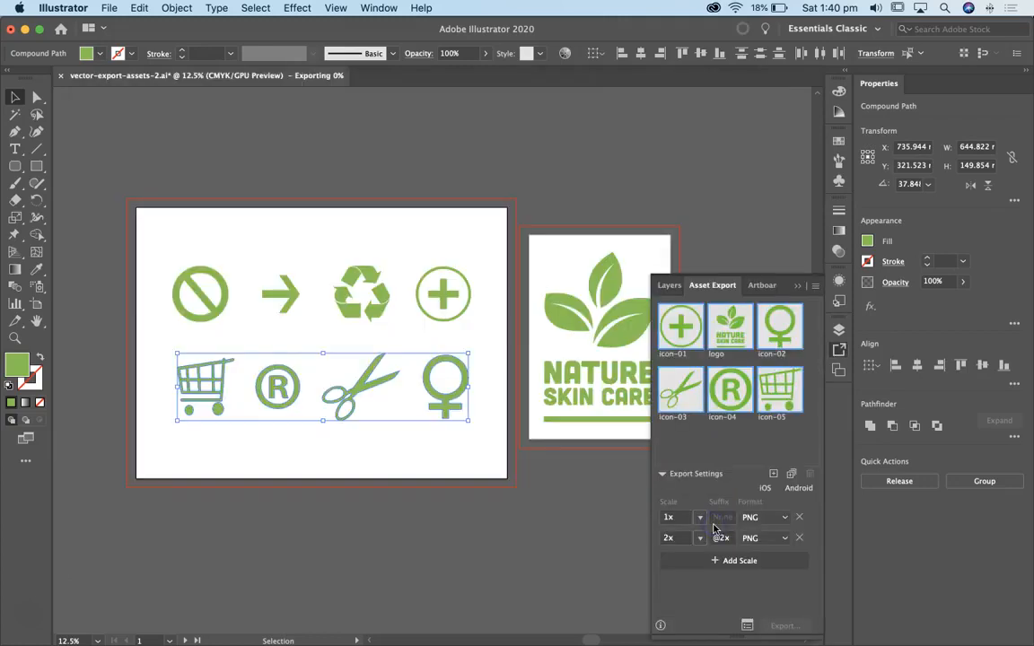
Switch to Finder, examine the exported files in the output folder's 1x and 2x subfolders, and close the window
key("super+Tab")
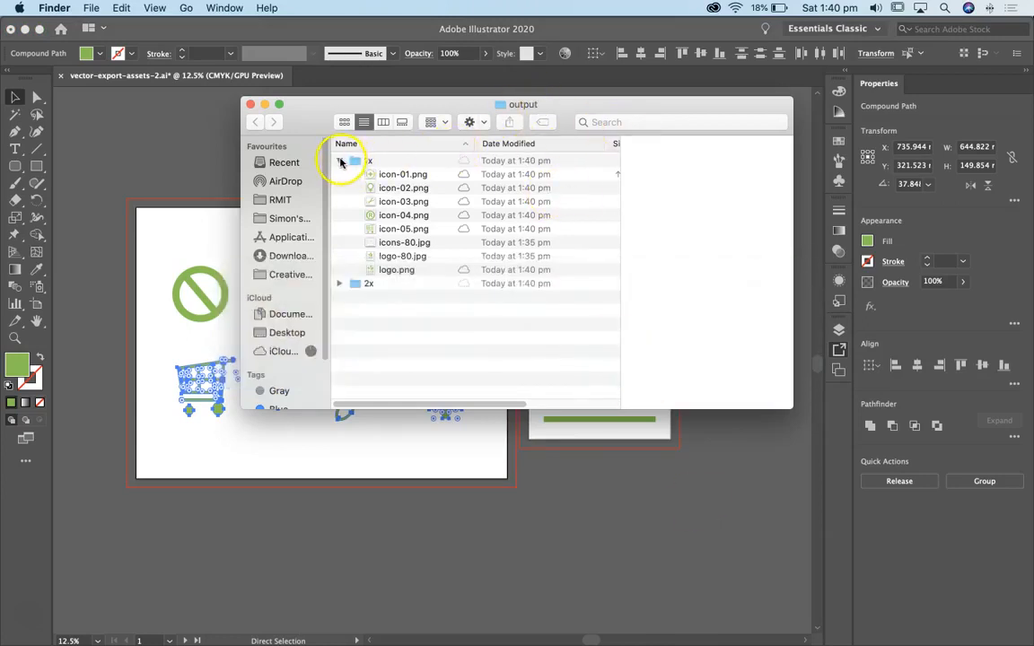
left_click(340, 162)
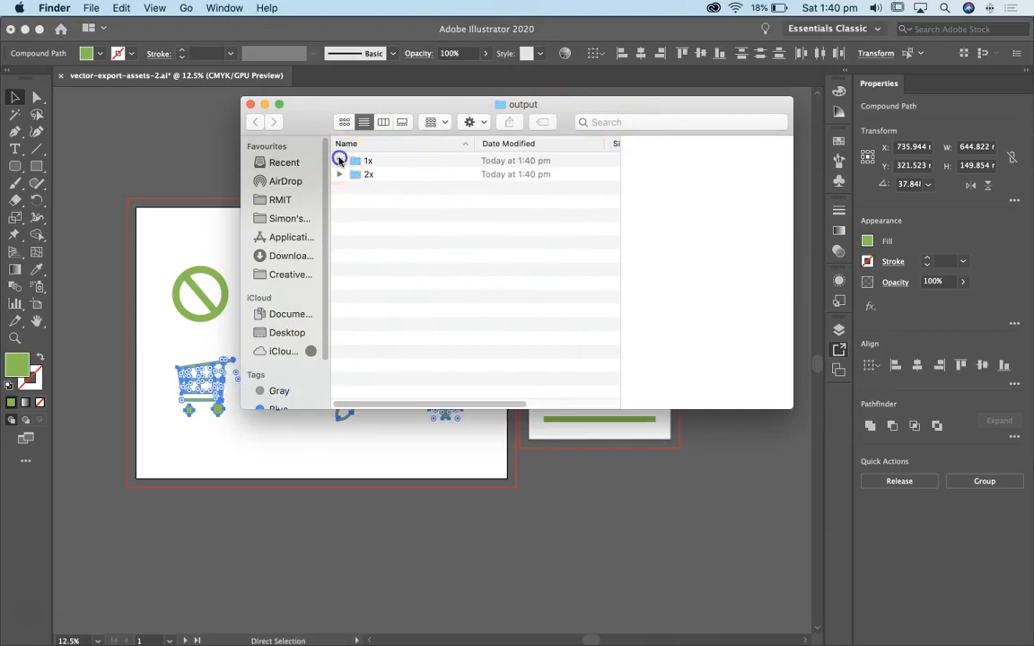
left_click(339, 160)
left_click(340, 283)
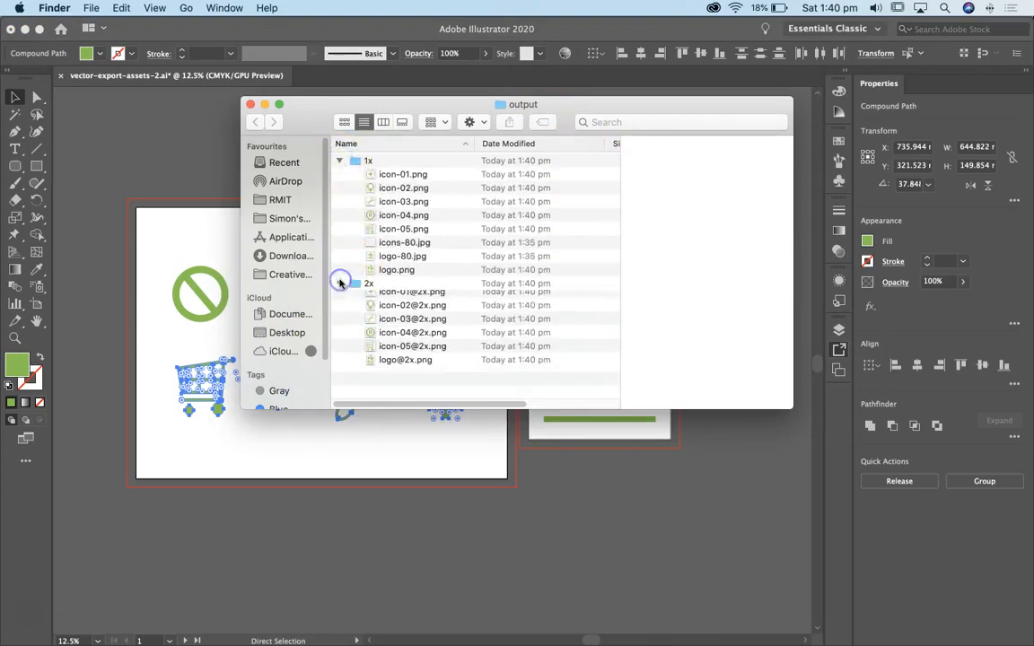
left_click(381, 189)
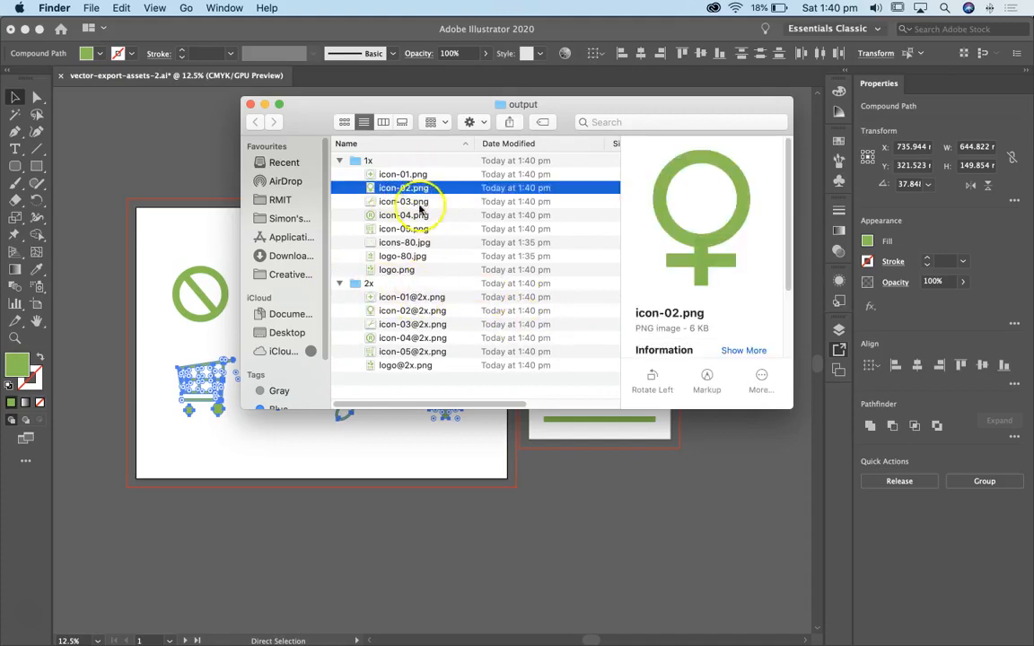
left_click(387, 201)
left_click(414, 297)
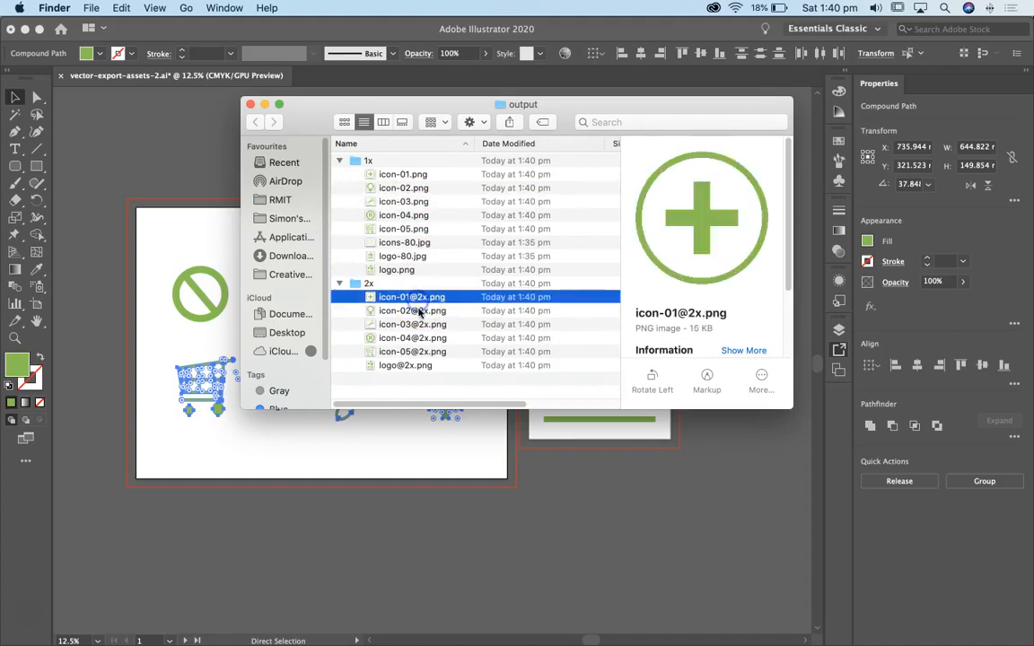
left_click(427, 312)
left_click(427, 298)
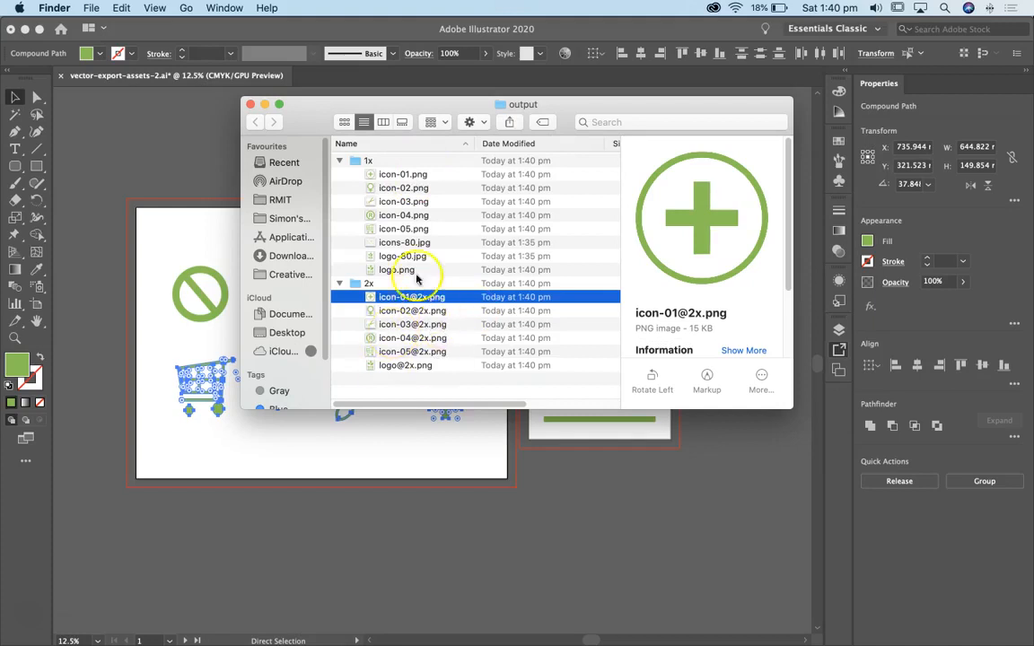
left_click(248, 105)
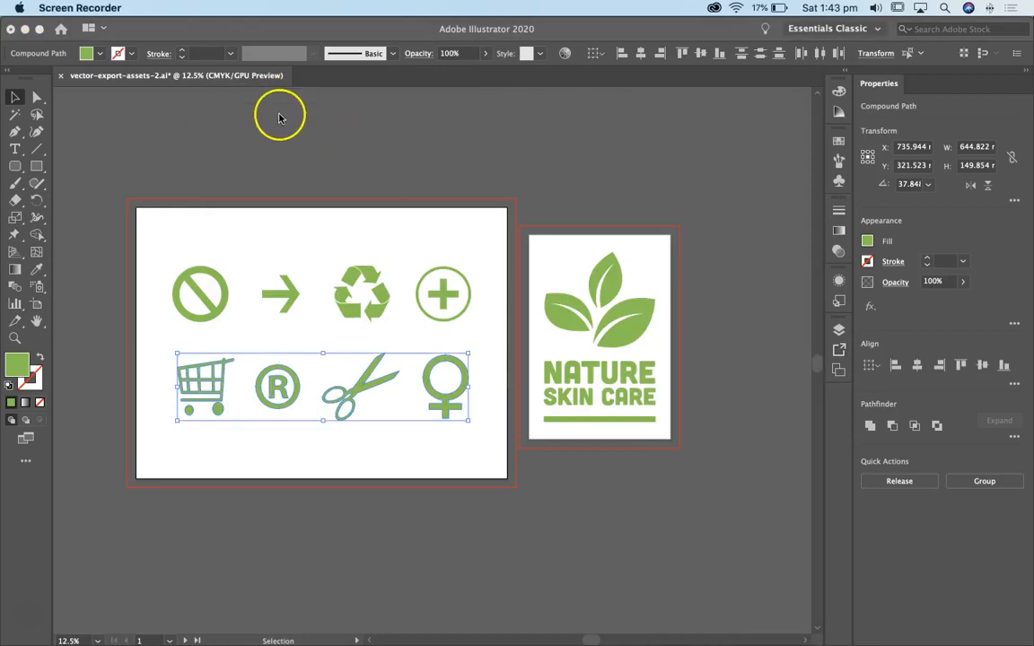
Return to Illustrator, reopen Export for Screens, review its artboards and assets views, and leave without exporting
left_click(187, 21)
left_click(110, 7)
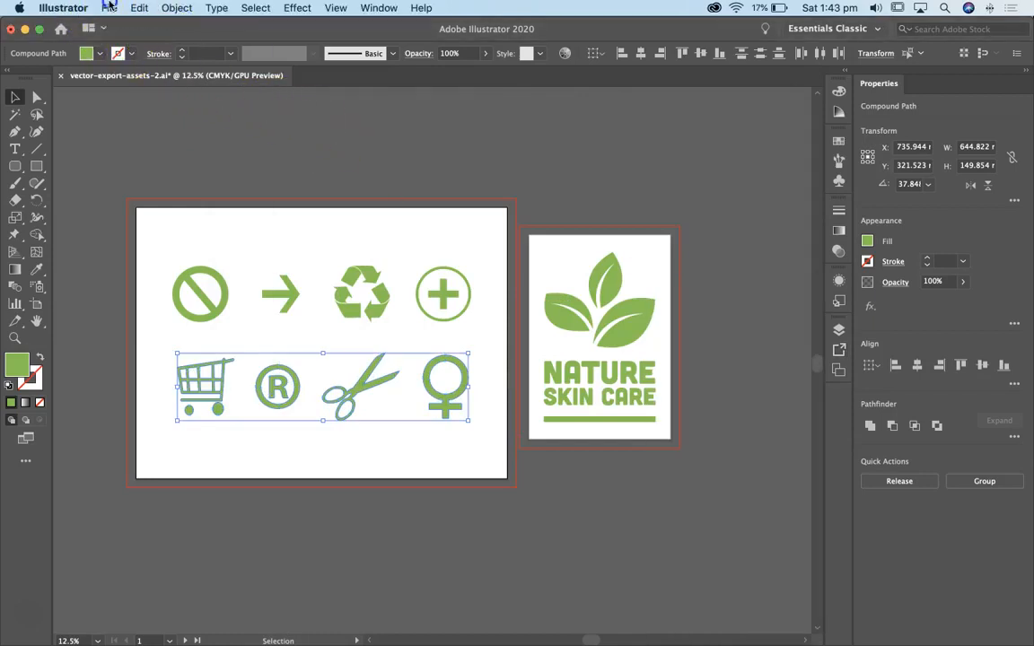
mouse_move(157, 258)
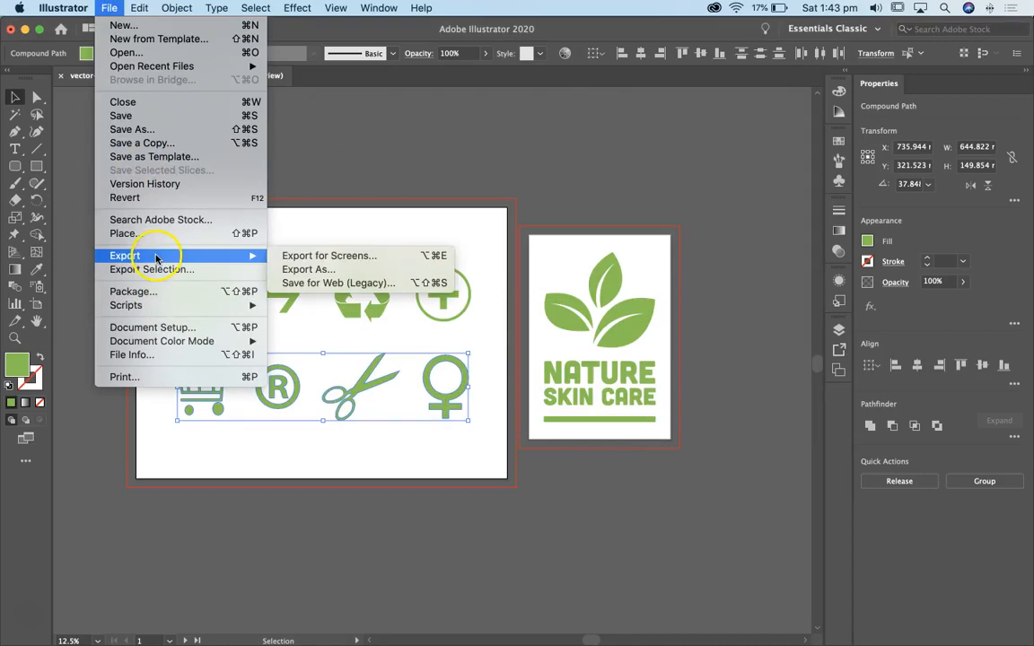
left_click(399, 258)
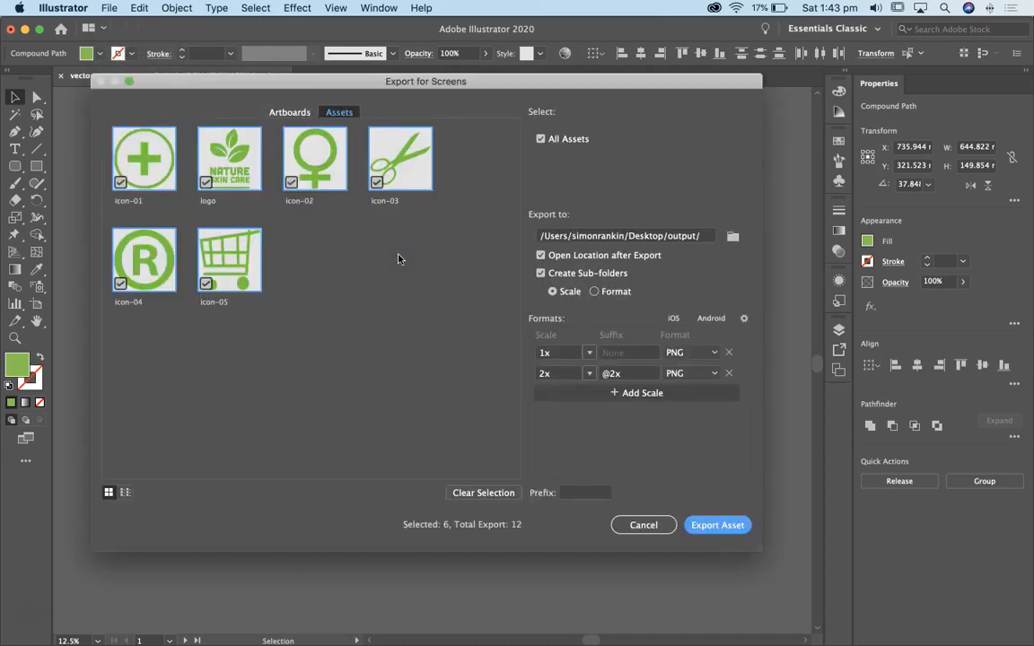
left_click(292, 113)
left_click(340, 113)
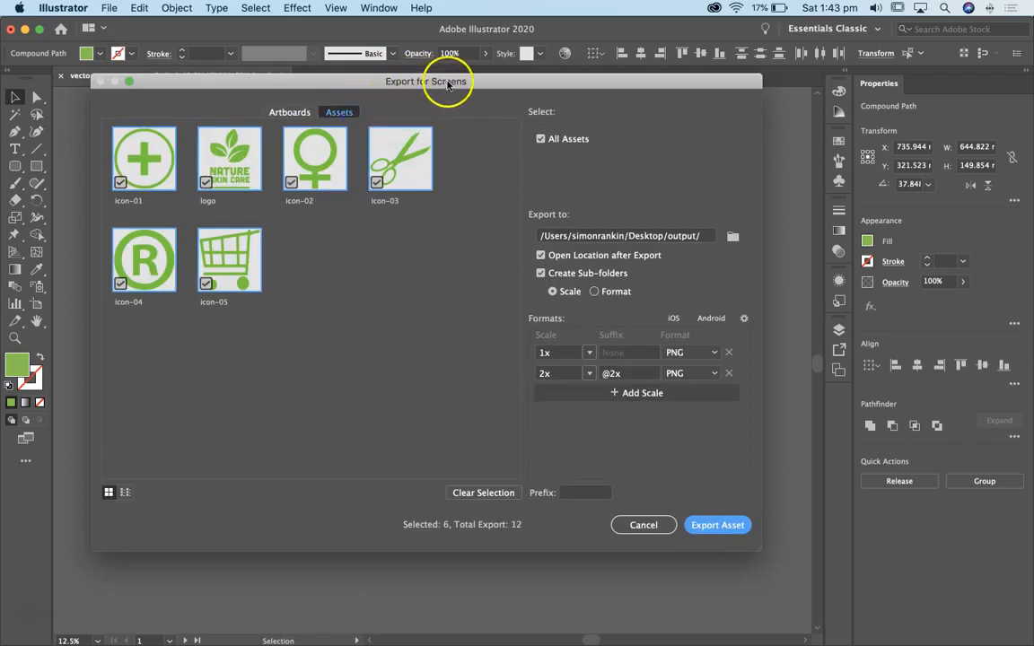
left_click(648, 526)
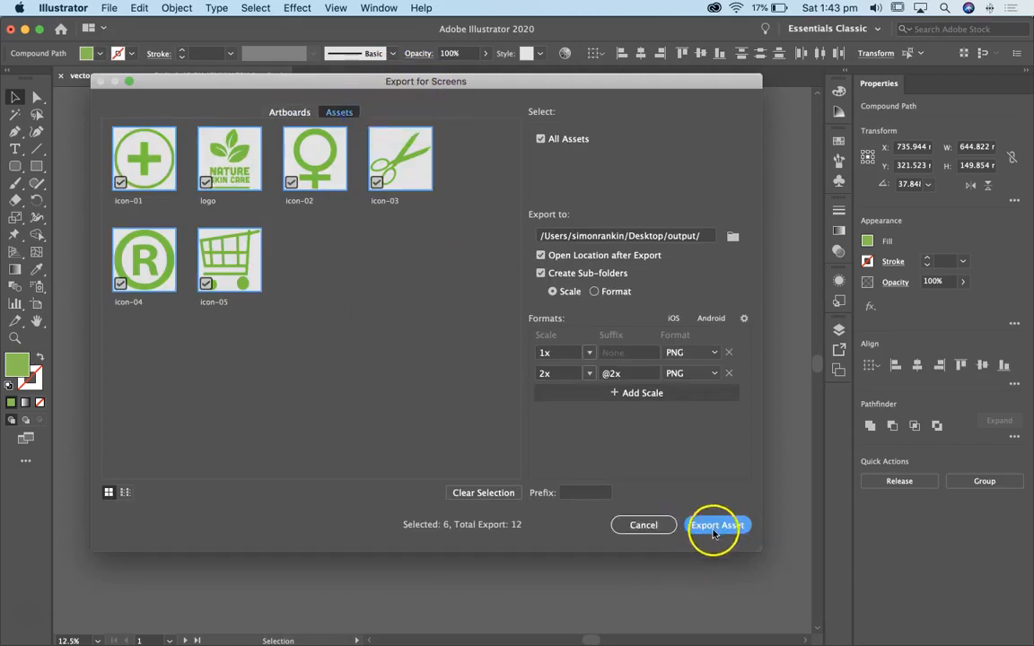
left_click(648, 526)
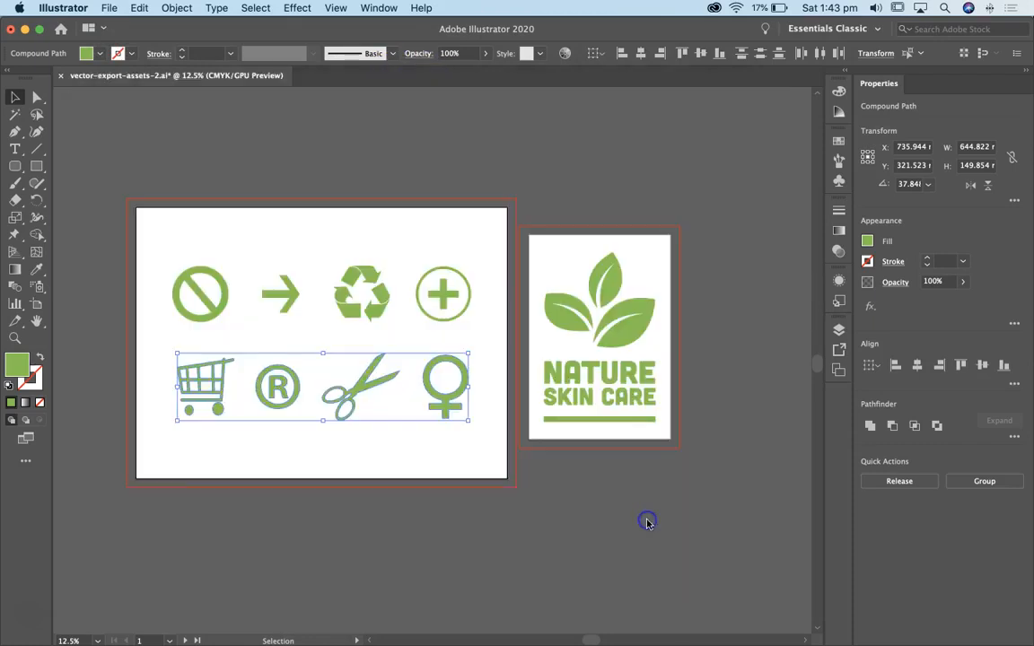
Review the collected assets and export settings in Asset Export, and collapse it again
left_click(841, 353)
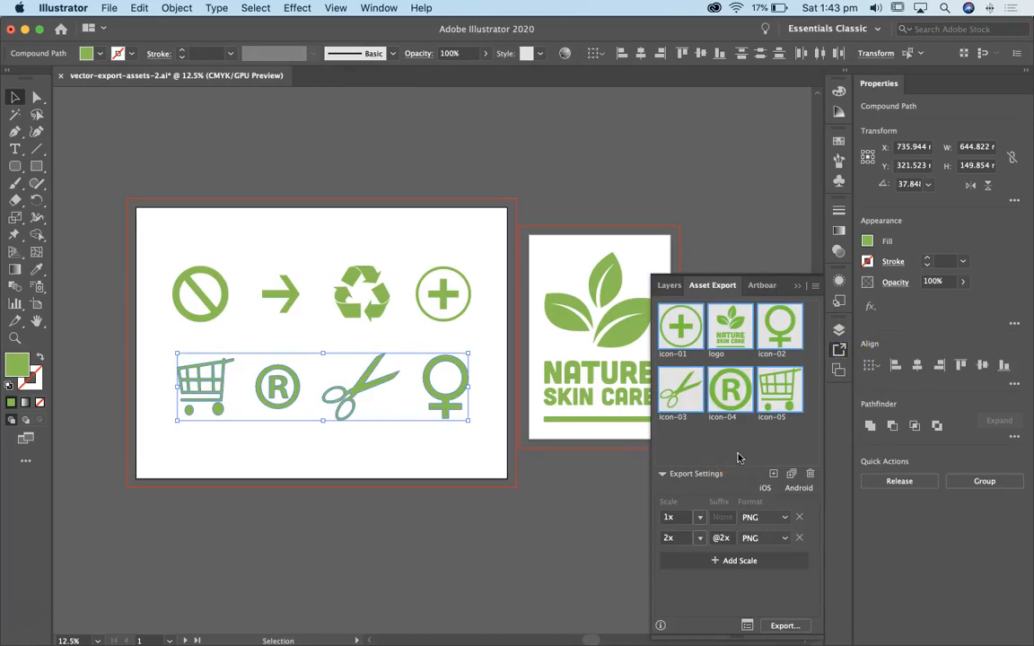
left_click(768, 431)
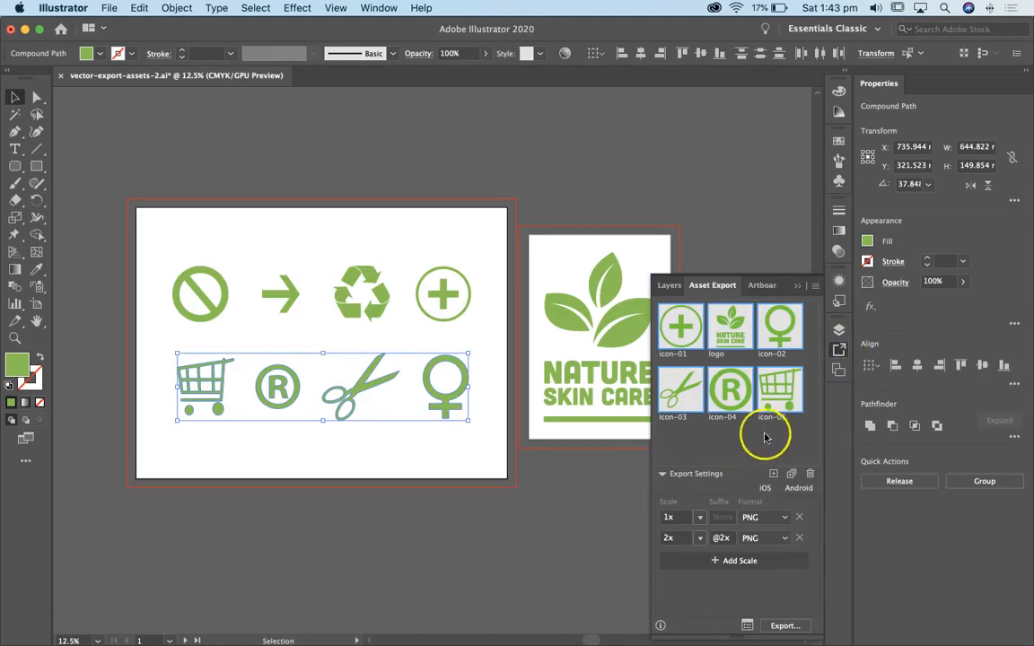
left_click(839, 349)
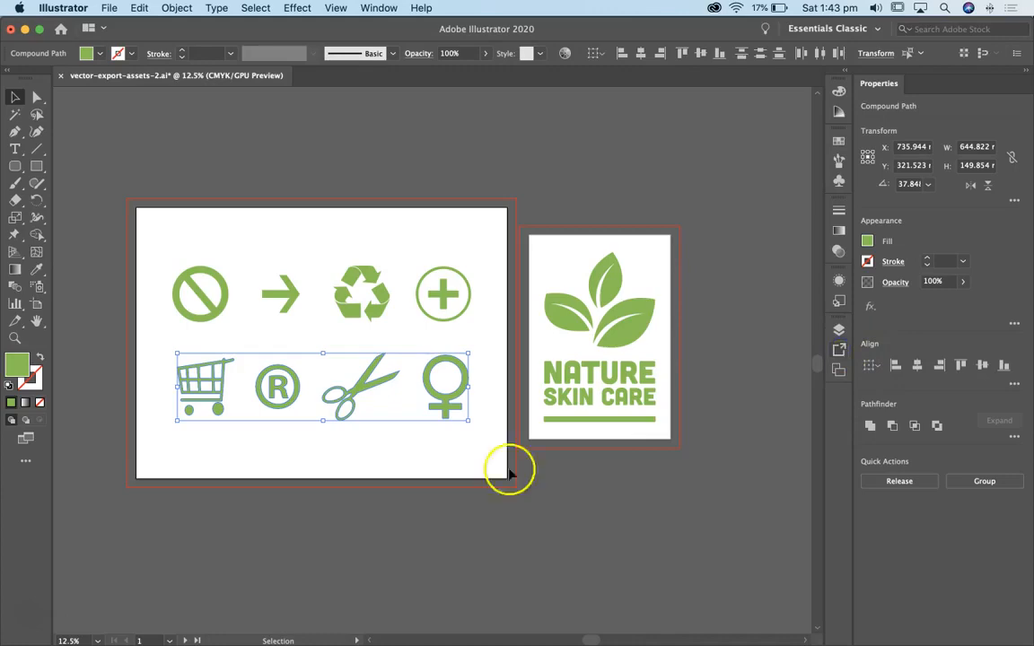